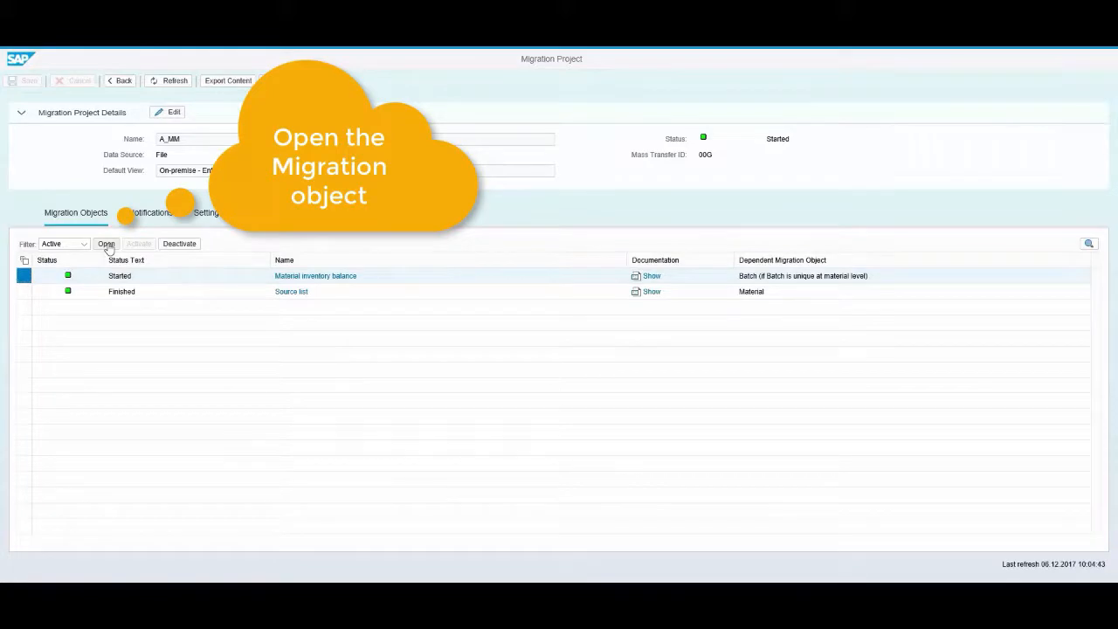
- Open the Material inventory balance migration object and download its template EN_INVENTORYBAL.xml, opening the file in Excel
click(106, 244)
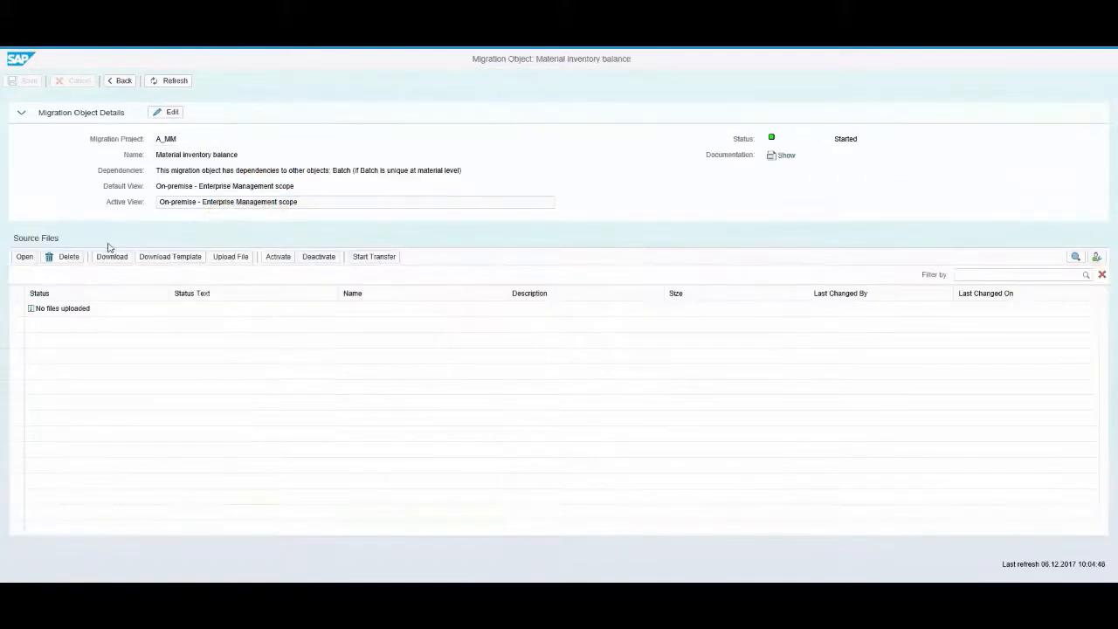
click(171, 260)
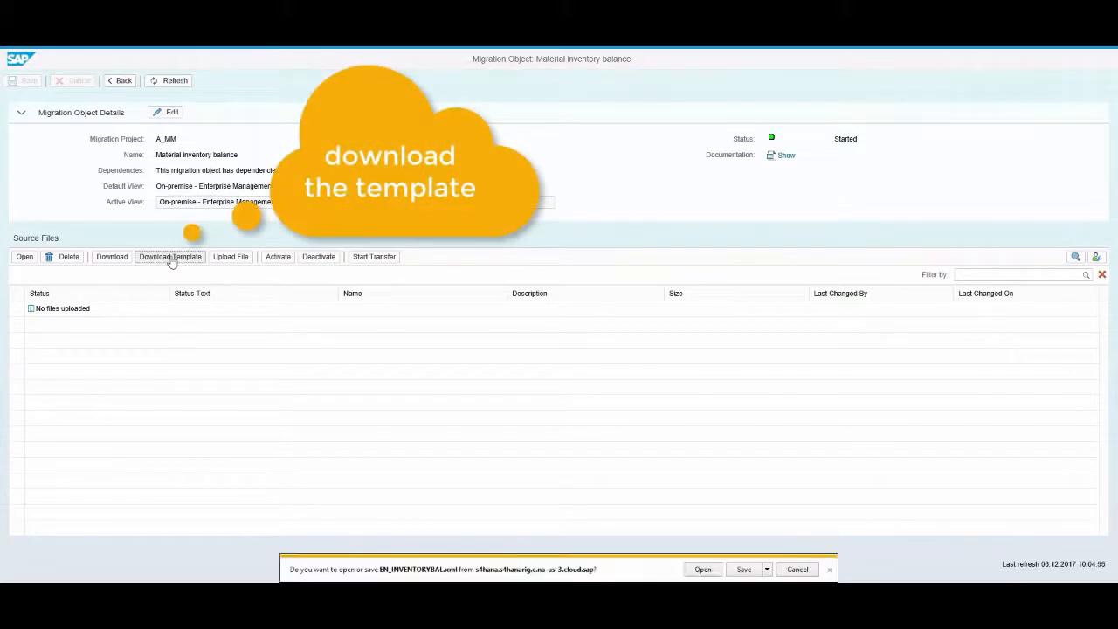
click(703, 568)
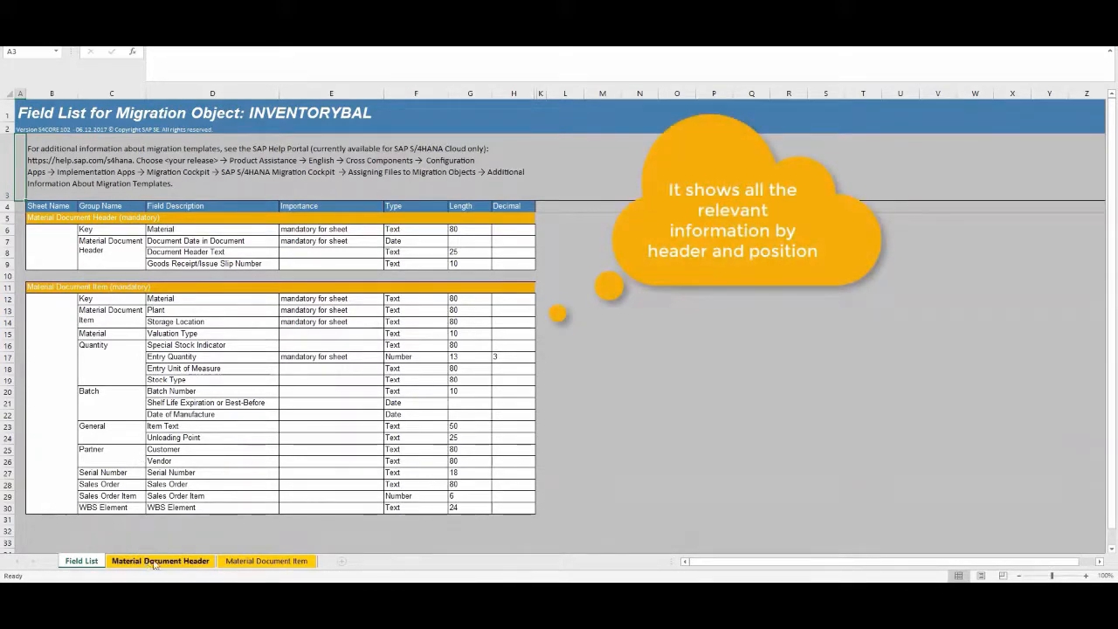
- Examine the Material Document Header and Material Document Item sheets, going through the item columns across to Serial Number and back
click(190, 565)
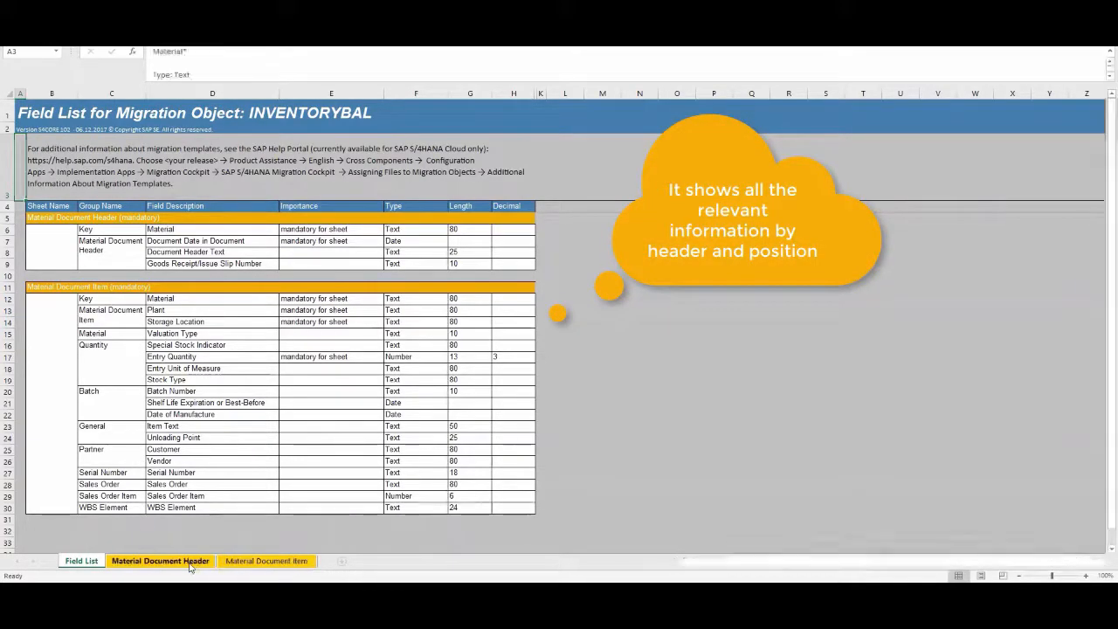
click(234, 562)
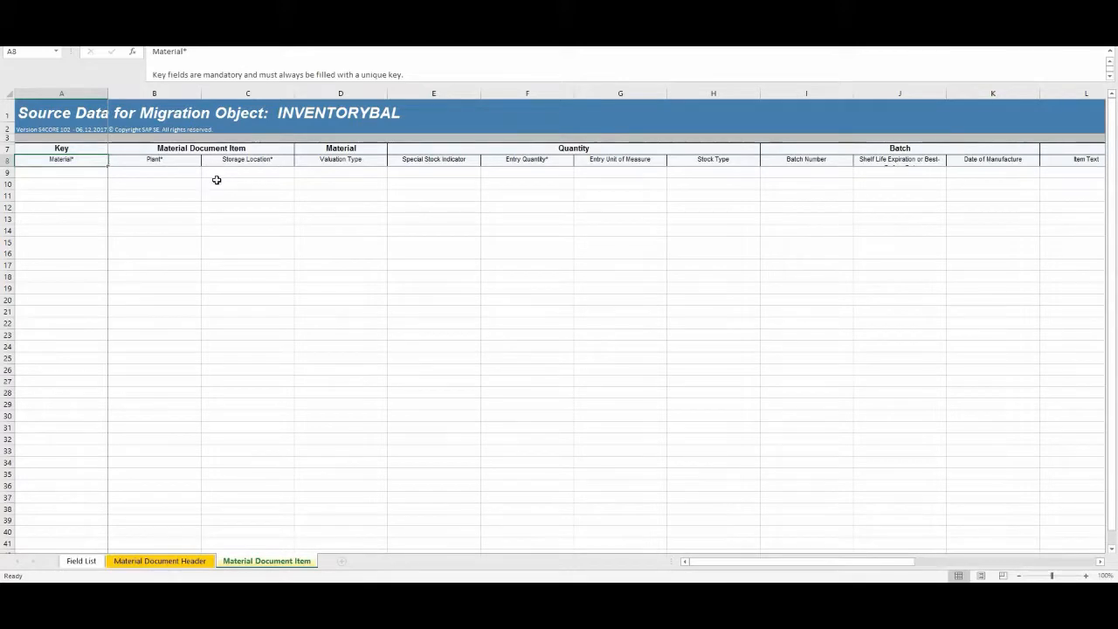
click(797, 178)
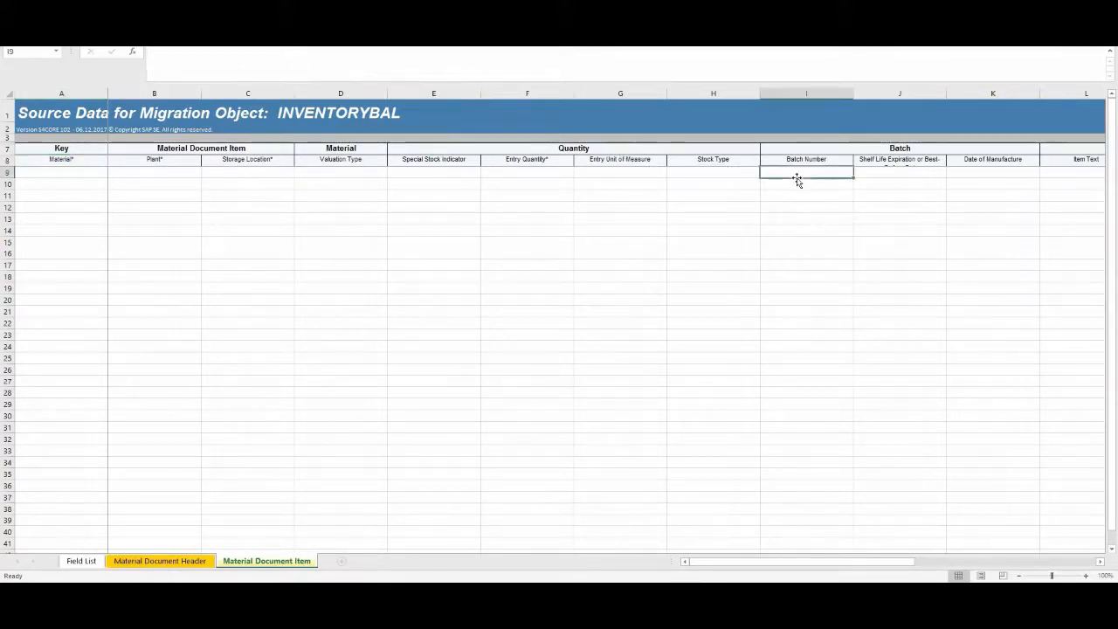
key(Right)
key(Right)
key(Right)
key(Right)
key(Right)
key(Right)
key(Right)
key(Right)
key(Right)
key(Right)
key(Right)
key(Right)
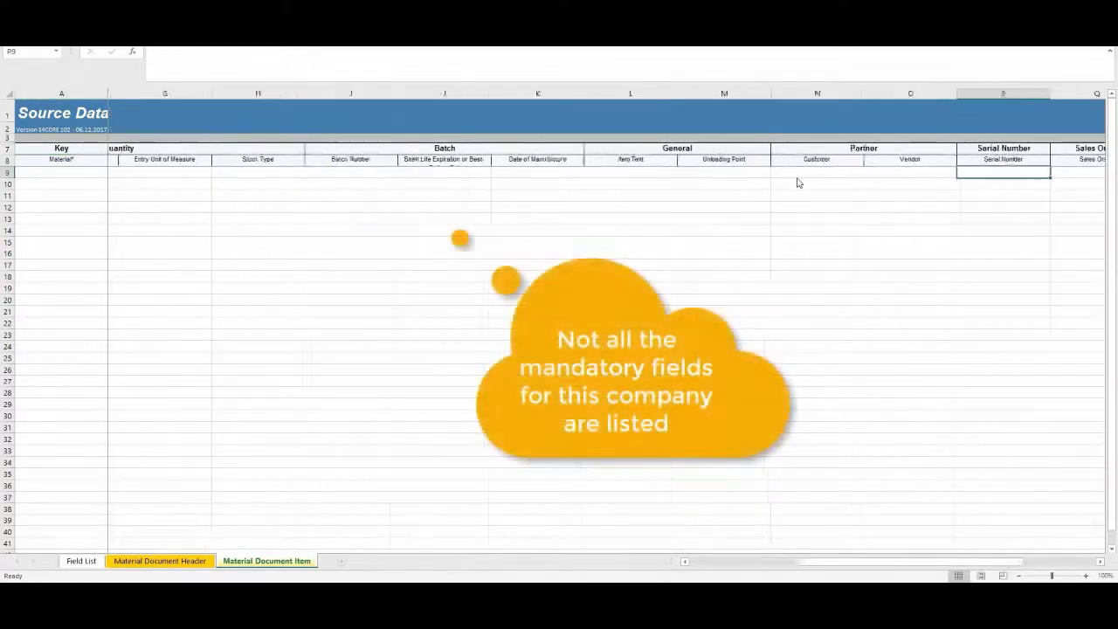
key(Left)
key(Left)
key(Left)
key(Left)
key(Left)
key(Left)
key(Left)
key(Left)
key(Left)
key(Left)
key(Left)
key(Left)
key(Left)
key(Left)
key(Left)
key(Left)
key(Left)
key(Left)
key(Left)
key(Left)
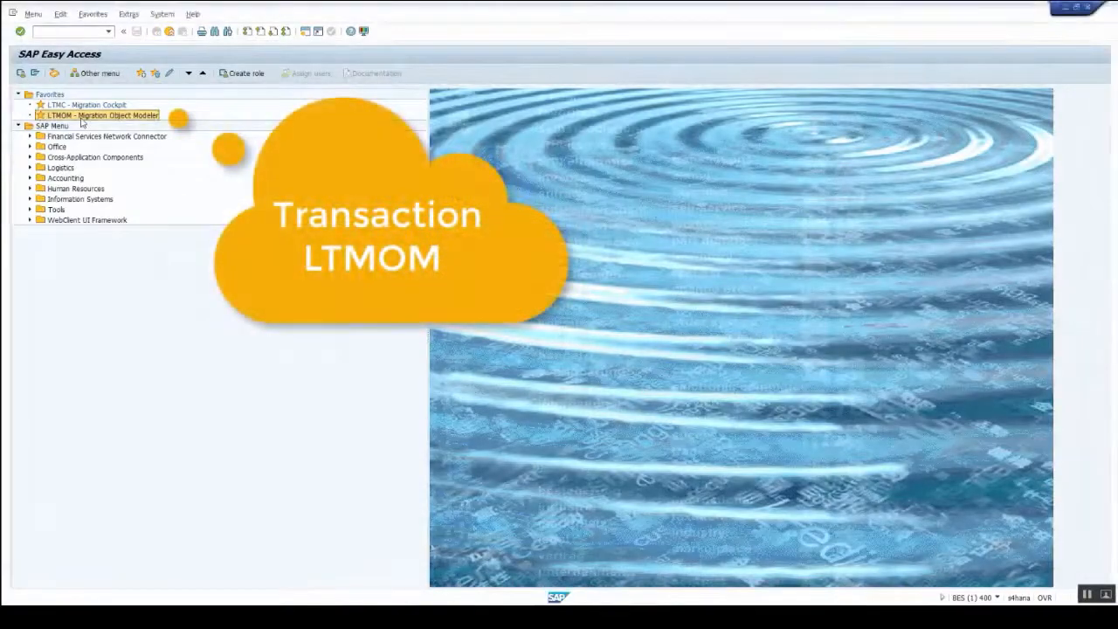
- Start transaction LTMOM in SAP GUI and open the Material inventory balance migration object of project A_MM
double_click(81, 119)
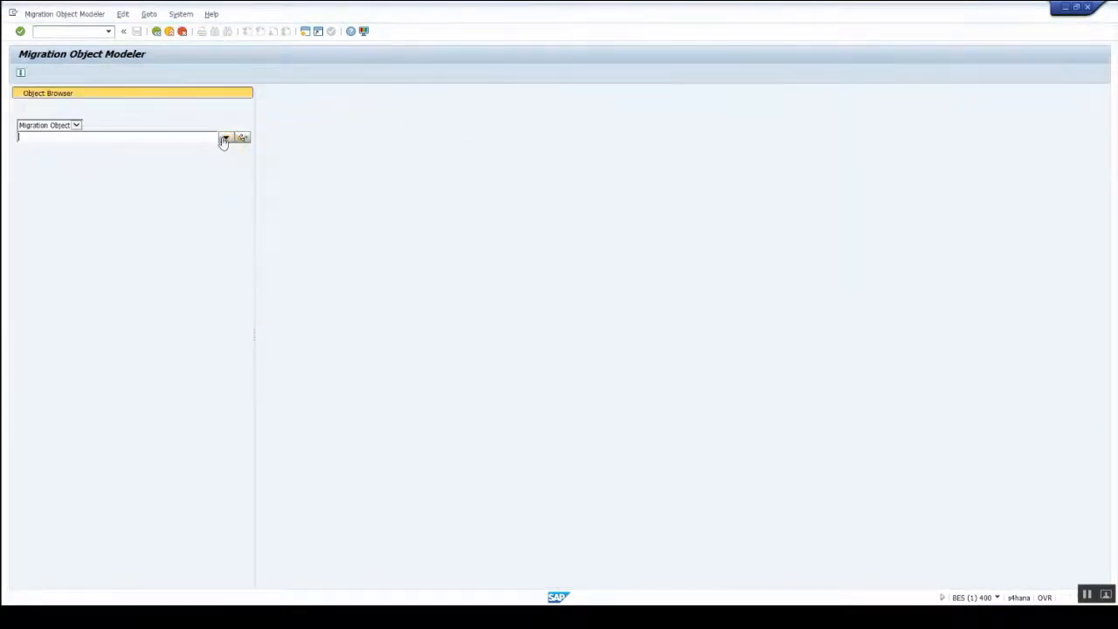
click(226, 140)
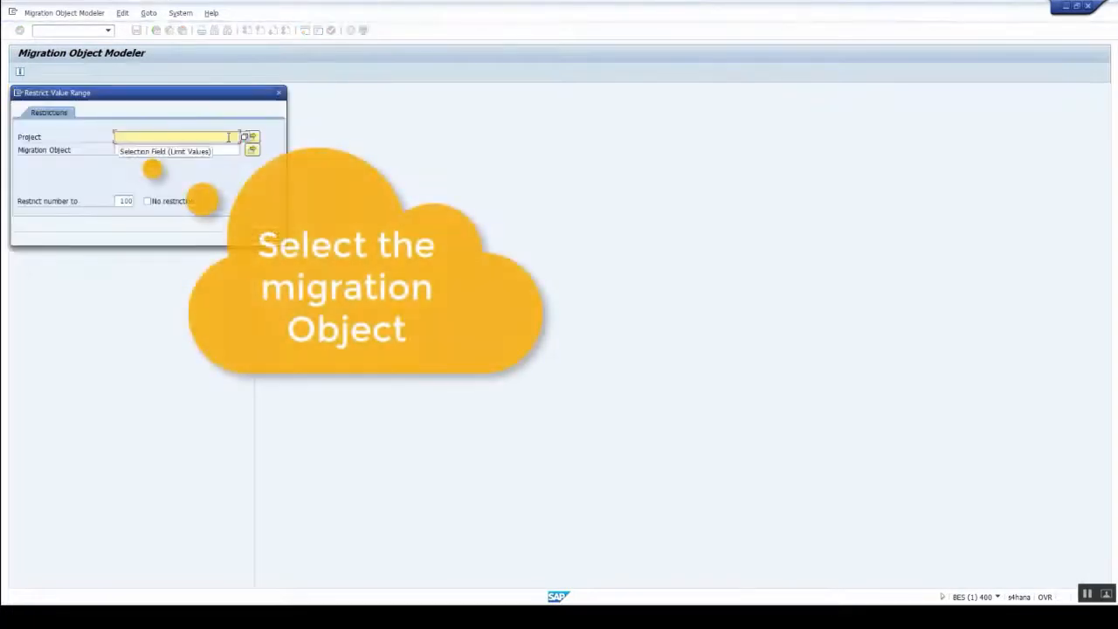
key(Return)
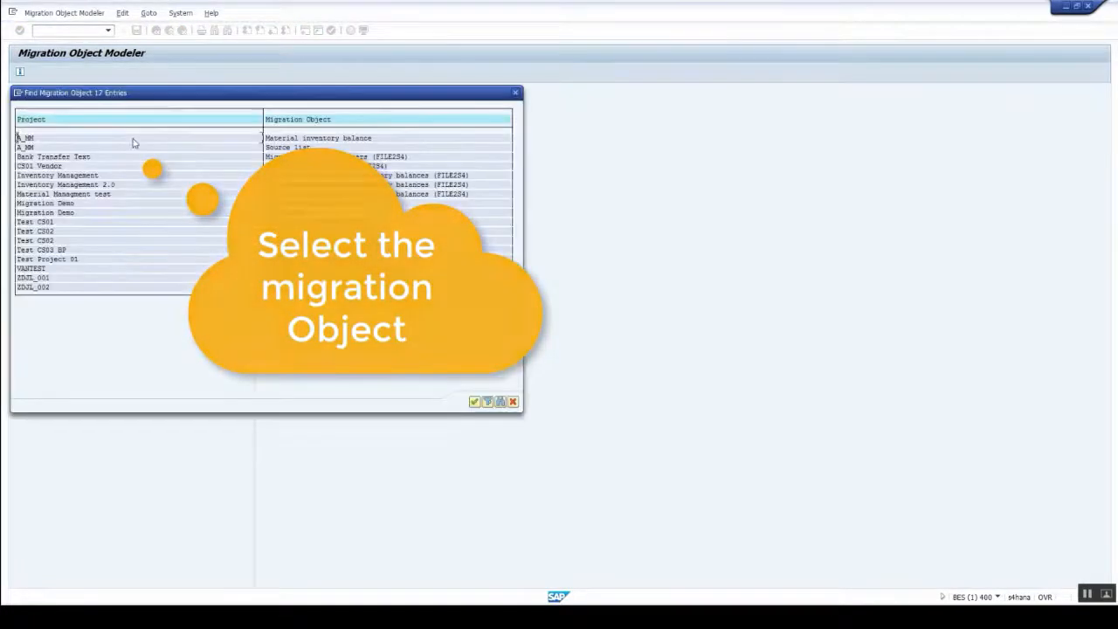
double_click(291, 138)
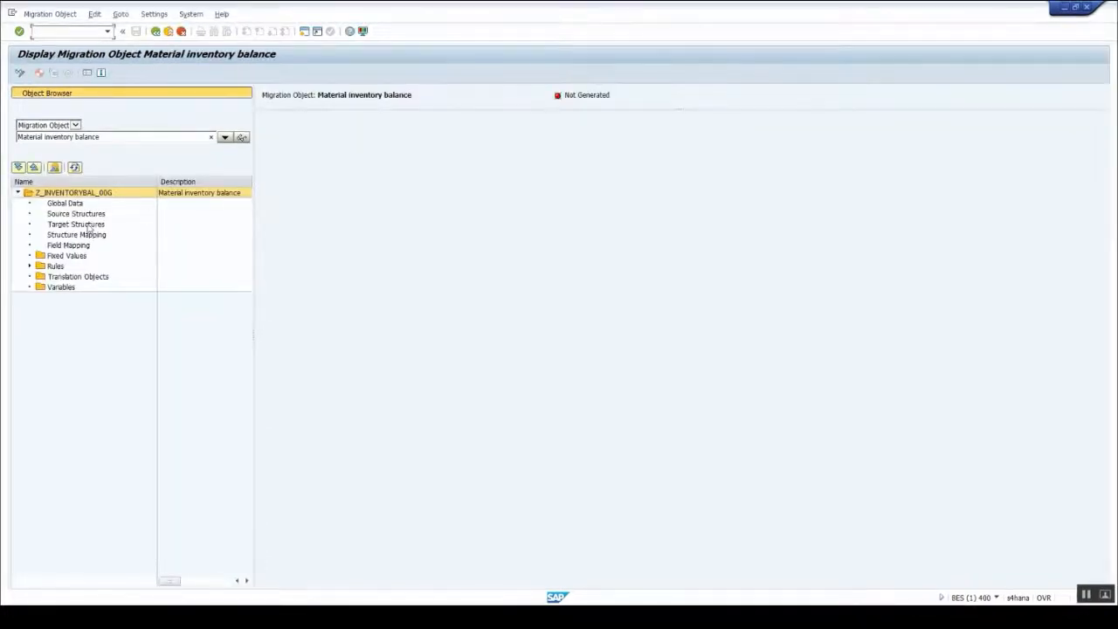
- Show the object's source structures in change mode and display the fields of Material Document Item
click(74, 214)
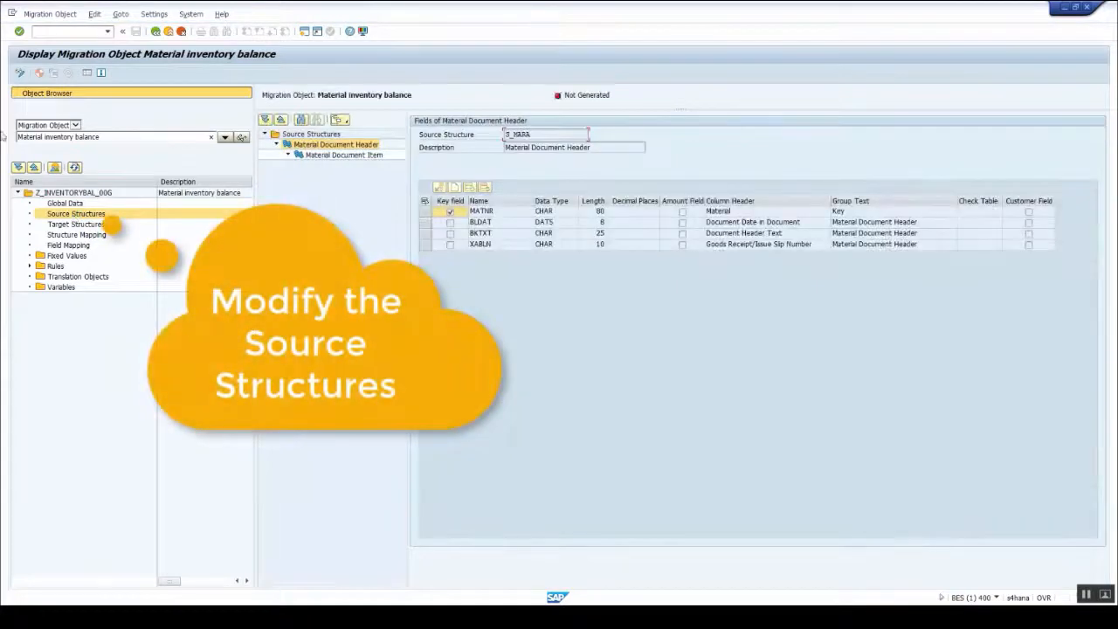
click(20, 74)
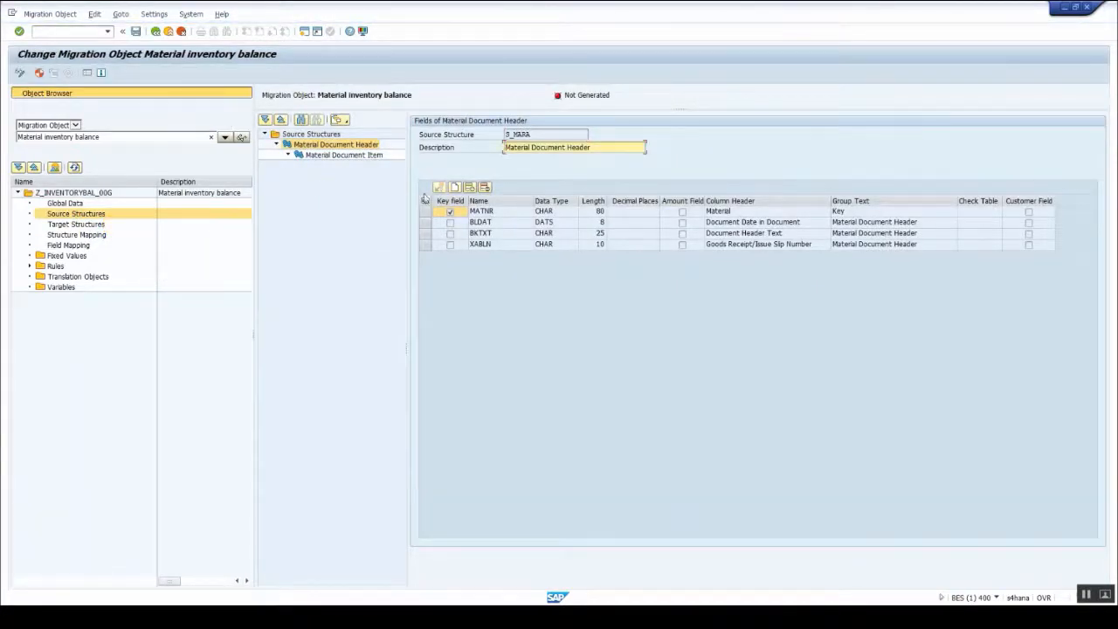
click(338, 155)
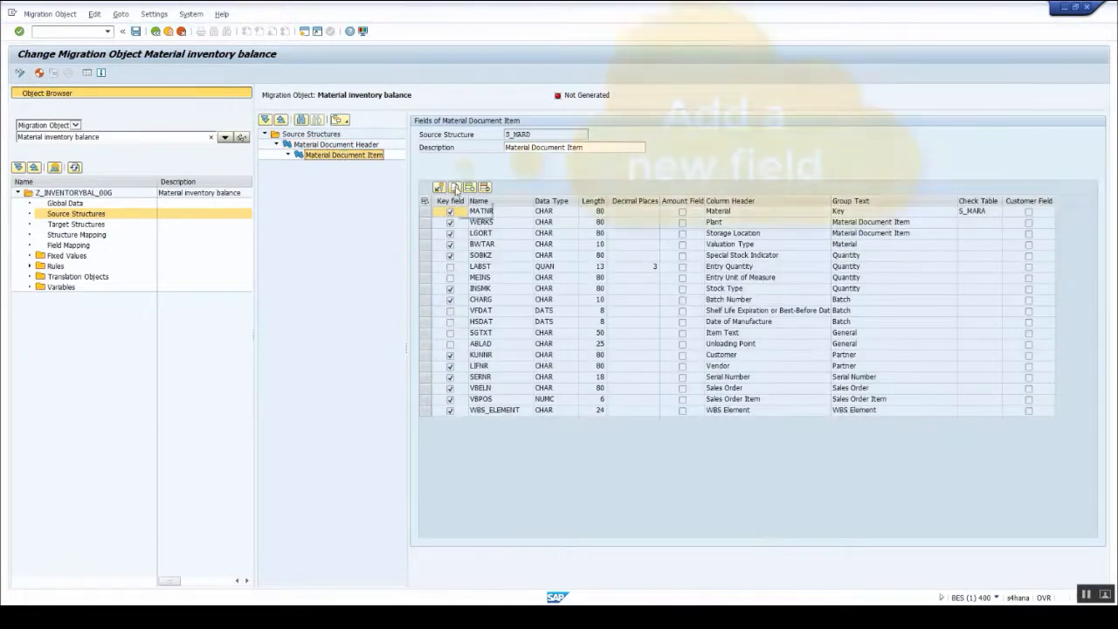
- Add a REASON field to the Material Document Item structure with data type NUMC, length 4, and Reason as column header and group text
click(455, 188)
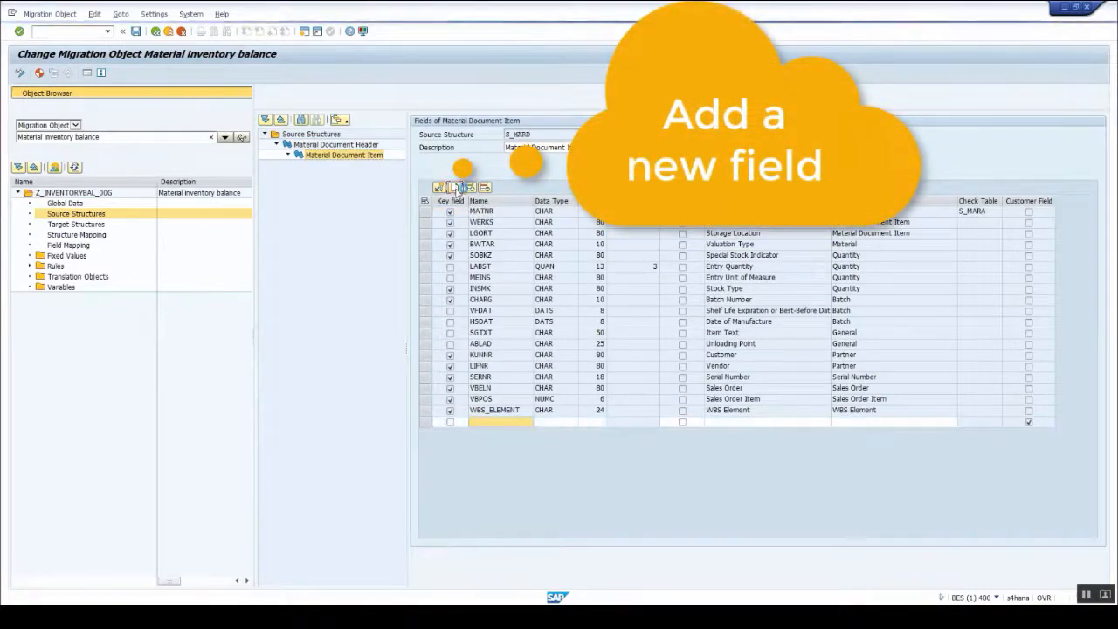
text(R)
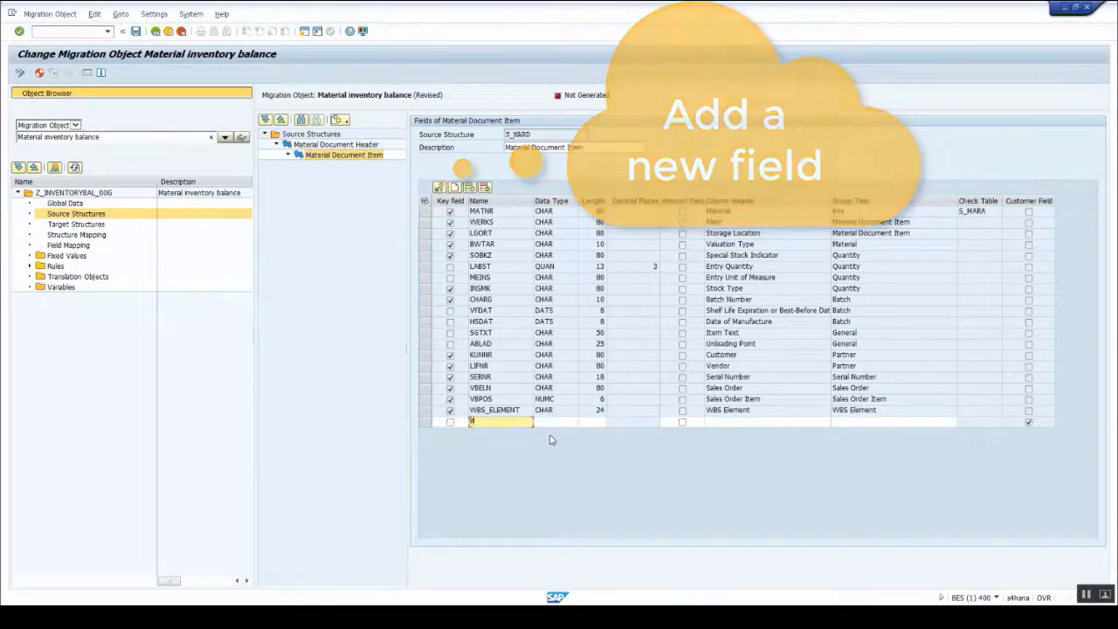
text(EASON)
key(Tab)
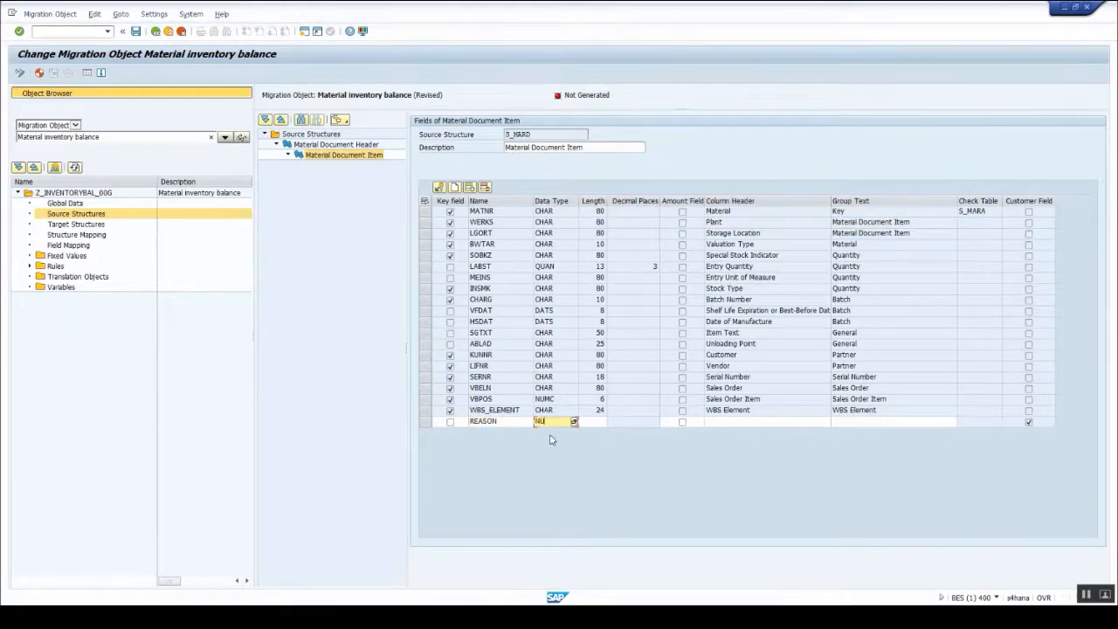
text(NUMC)
key(Tab)
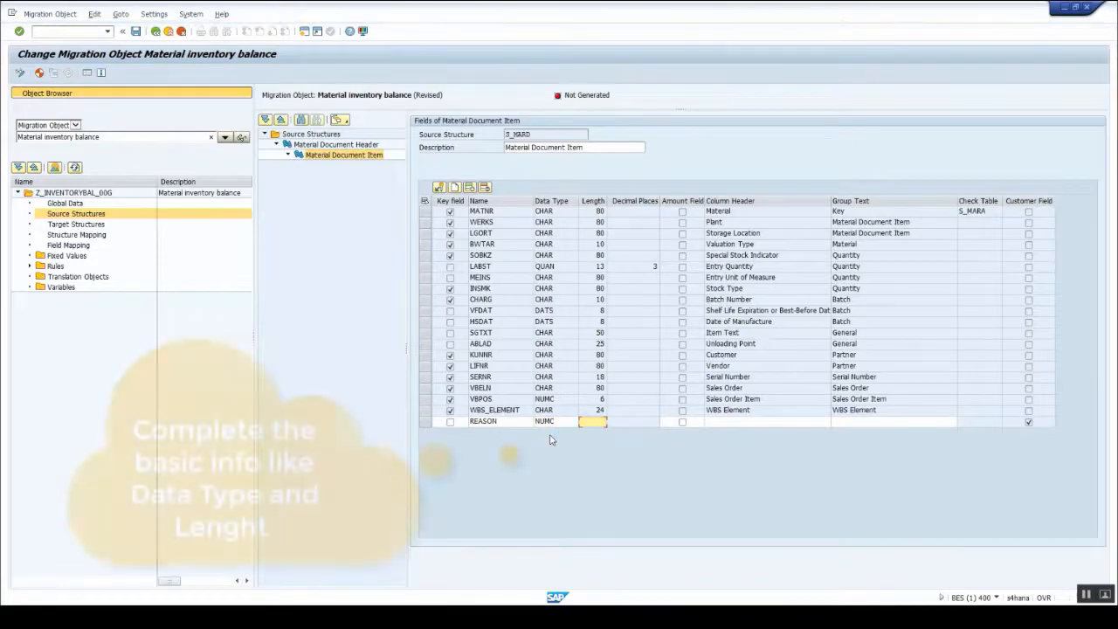
text(4)
key(Tab)
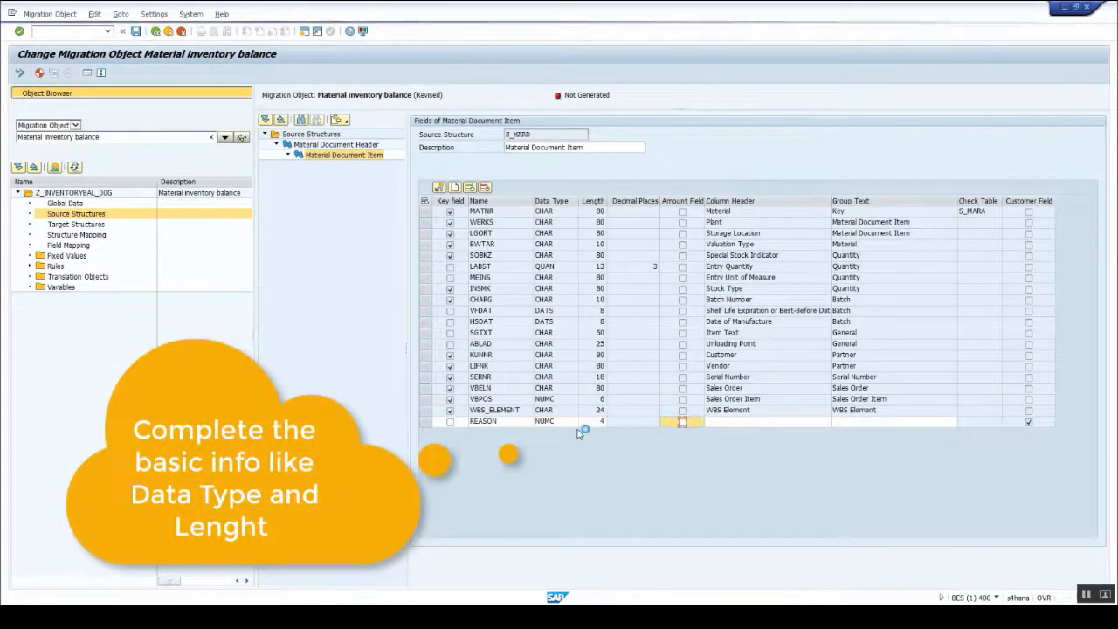
key(Tab)
text(Reason)
key(Tab)
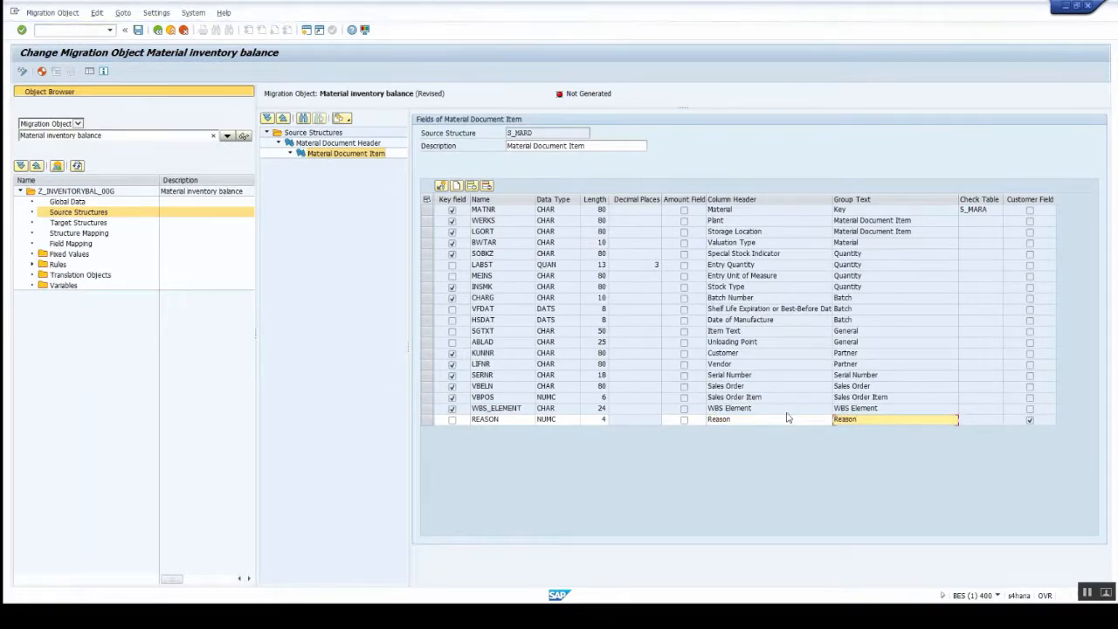
- Save the structure change and map the Reason source field to the Reason for Movement target field in the field mapping
click(70, 244)
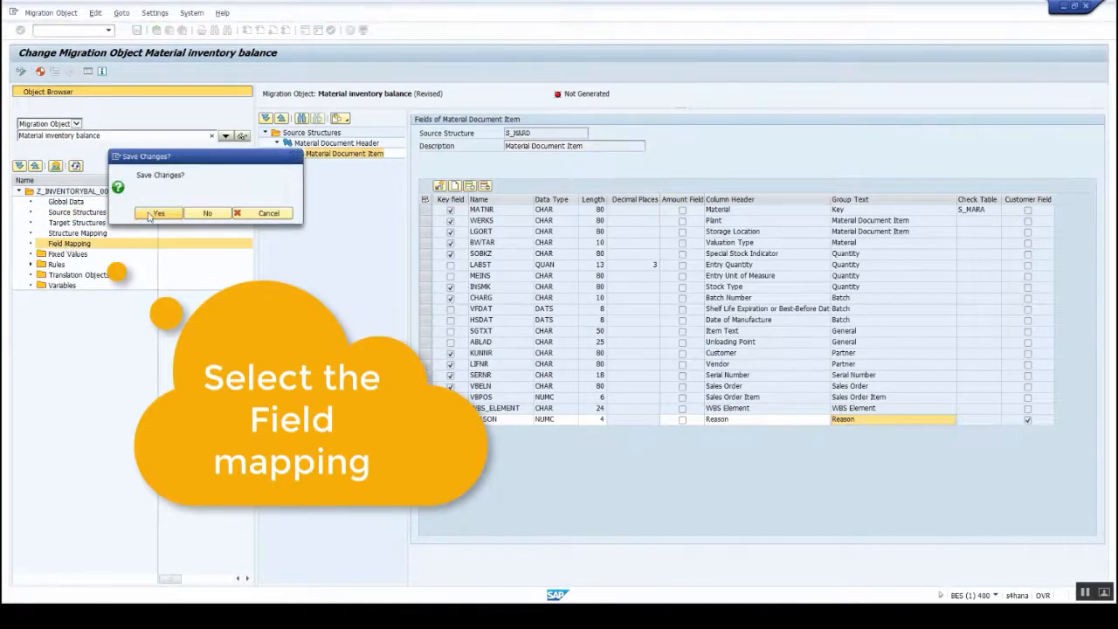
click(149, 217)
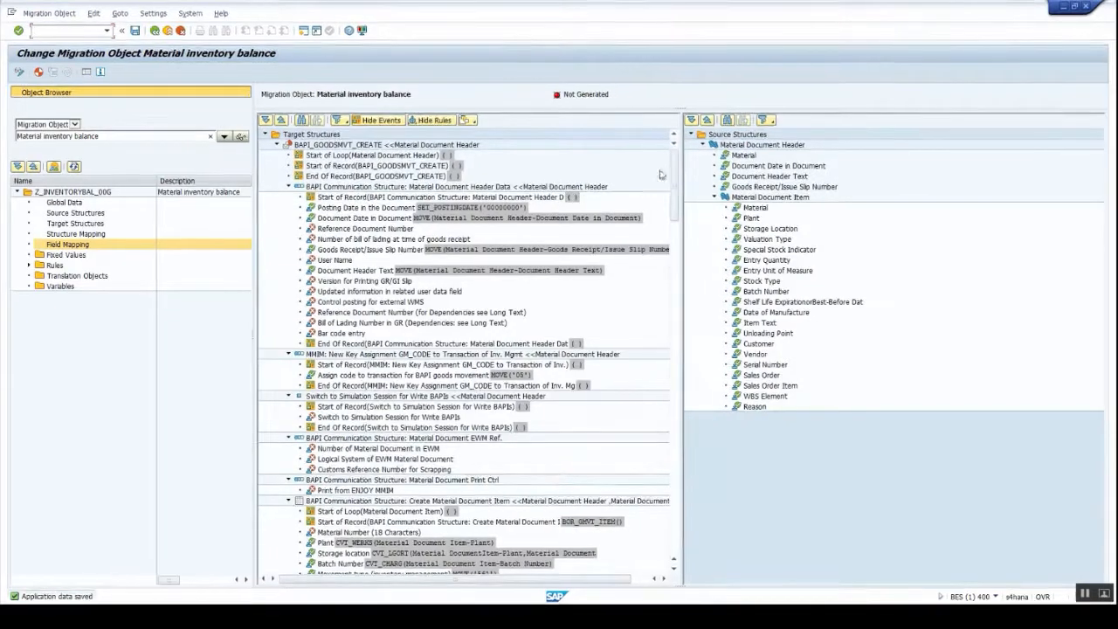
drag(674, 177, 666, 254)
drag(756, 407, 380, 545)
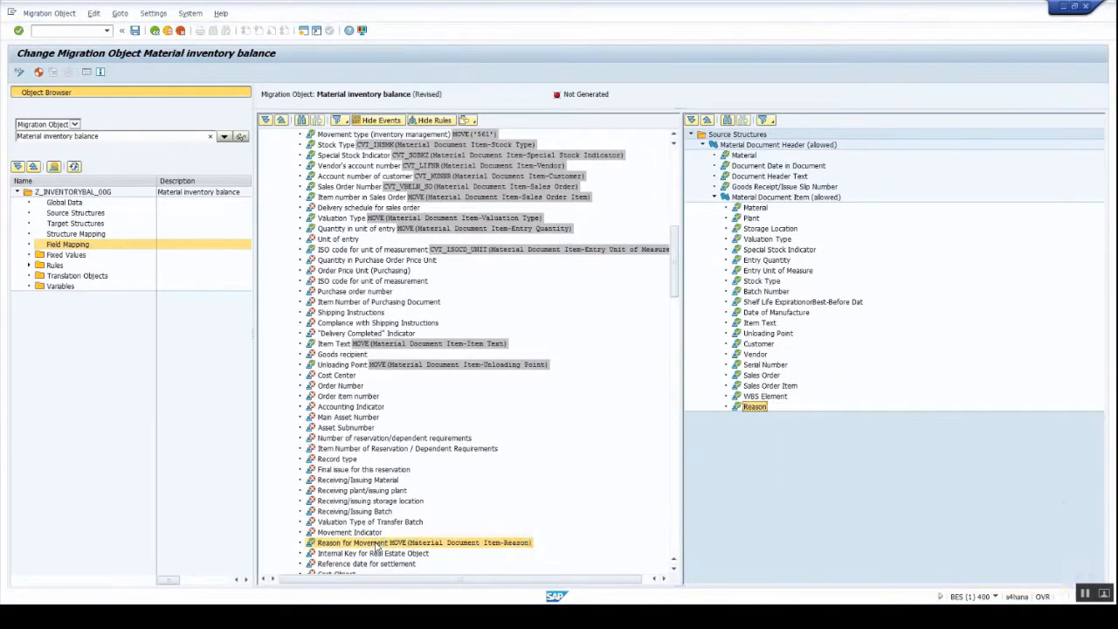
- Generate the migration object, saving the mapping changes, and return to SAP Easy Access
click(40, 75)
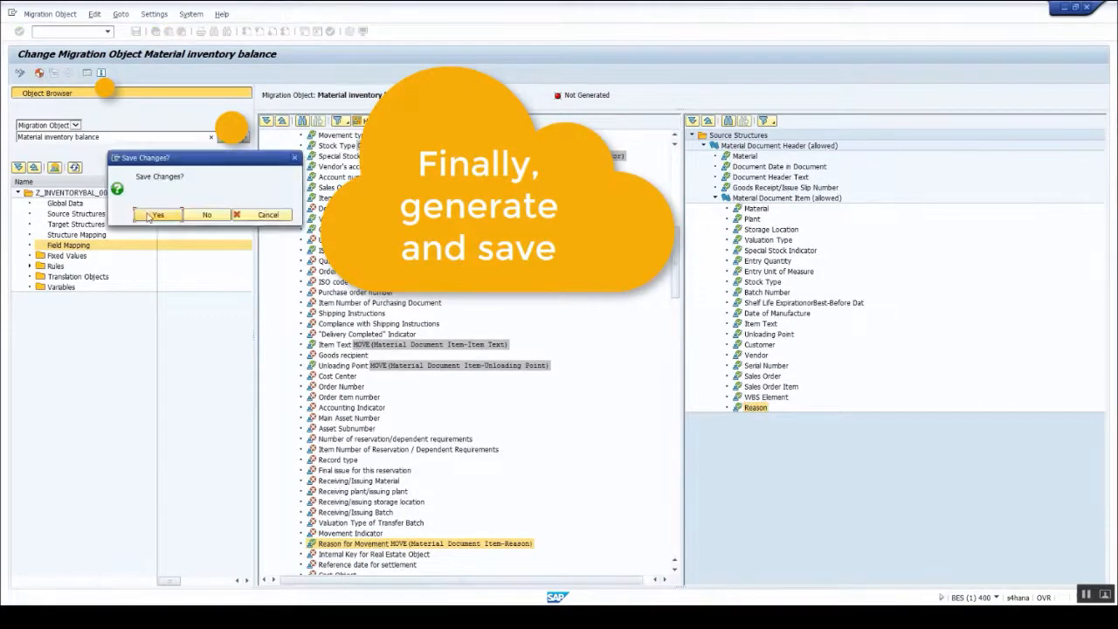
click(151, 215)
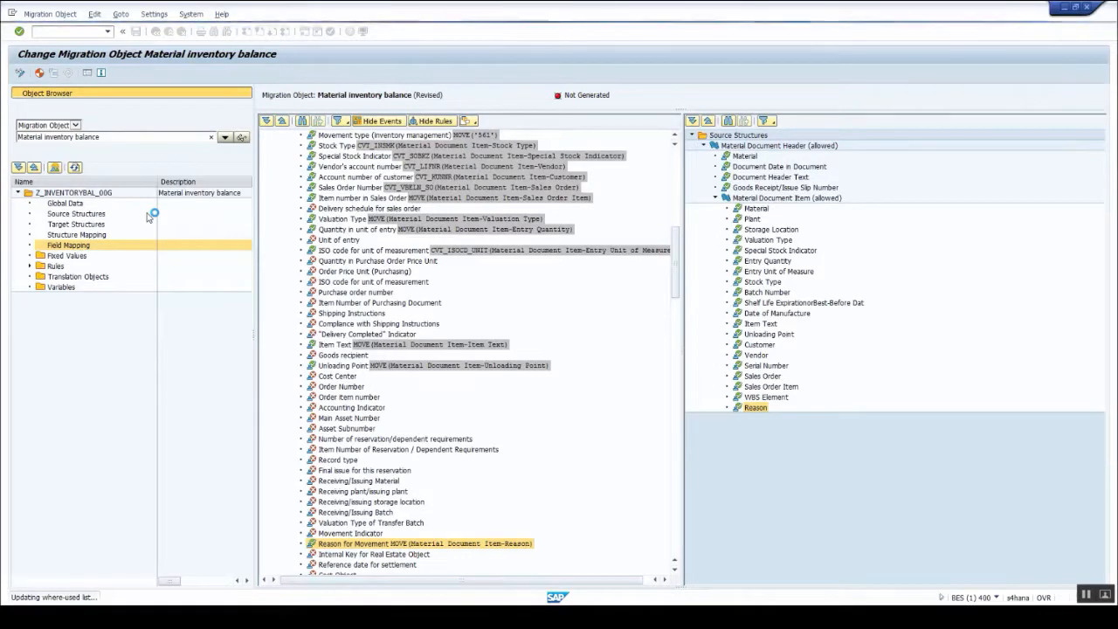
click(154, 32)
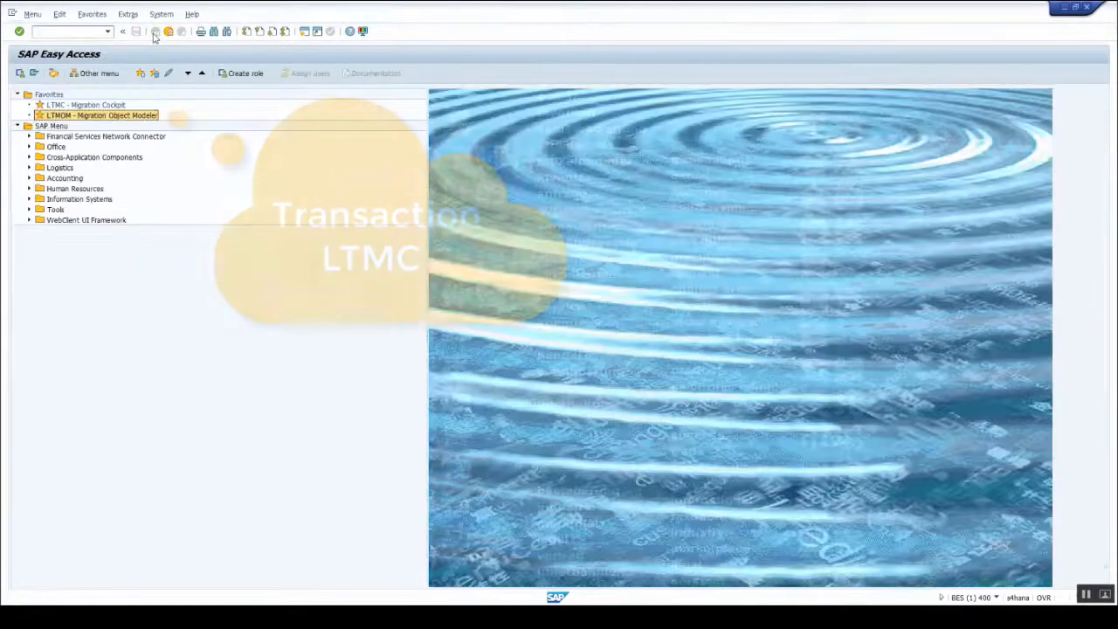
- Start the LTMC Migration Cockpit, open Material inventory balance in project A_MM, and download its updated template
double_click(85, 105)
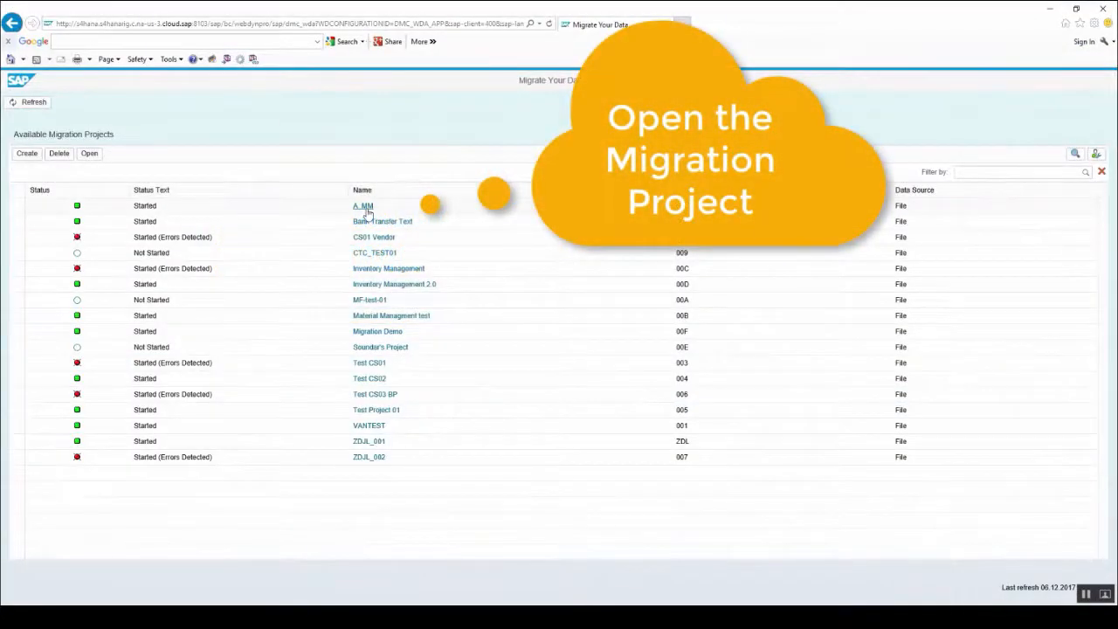
click(367, 213)
click(366, 210)
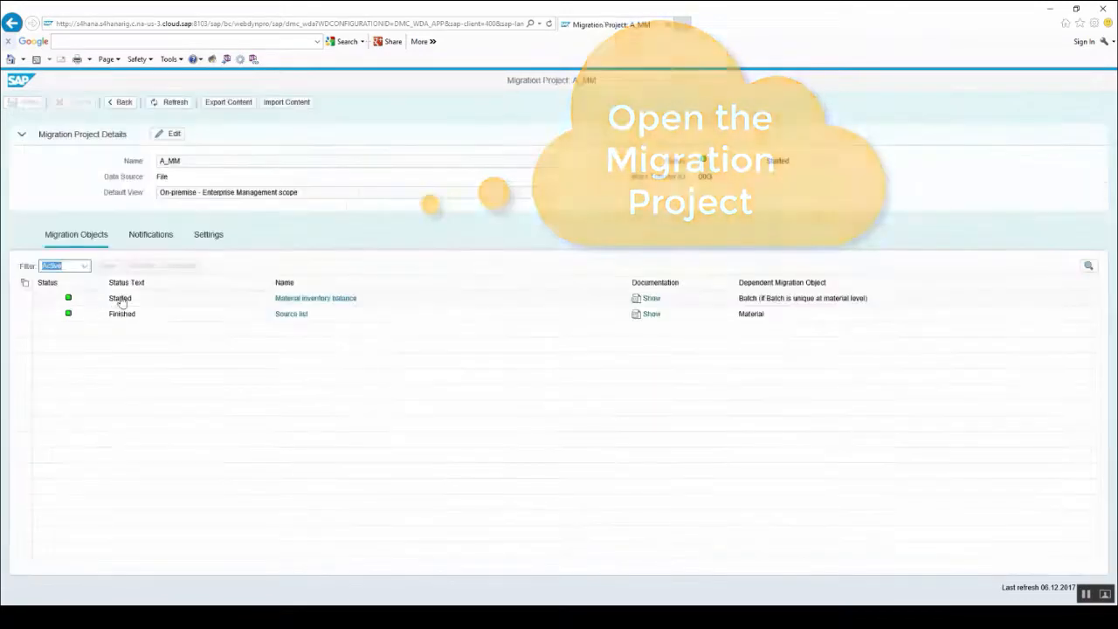
click(23, 299)
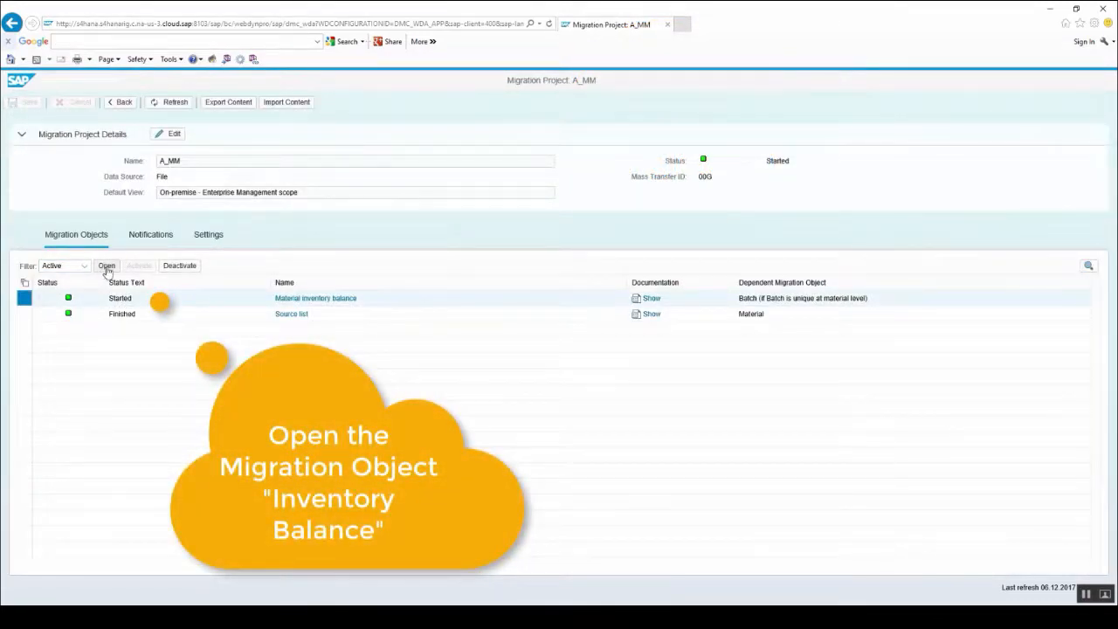
click(106, 267)
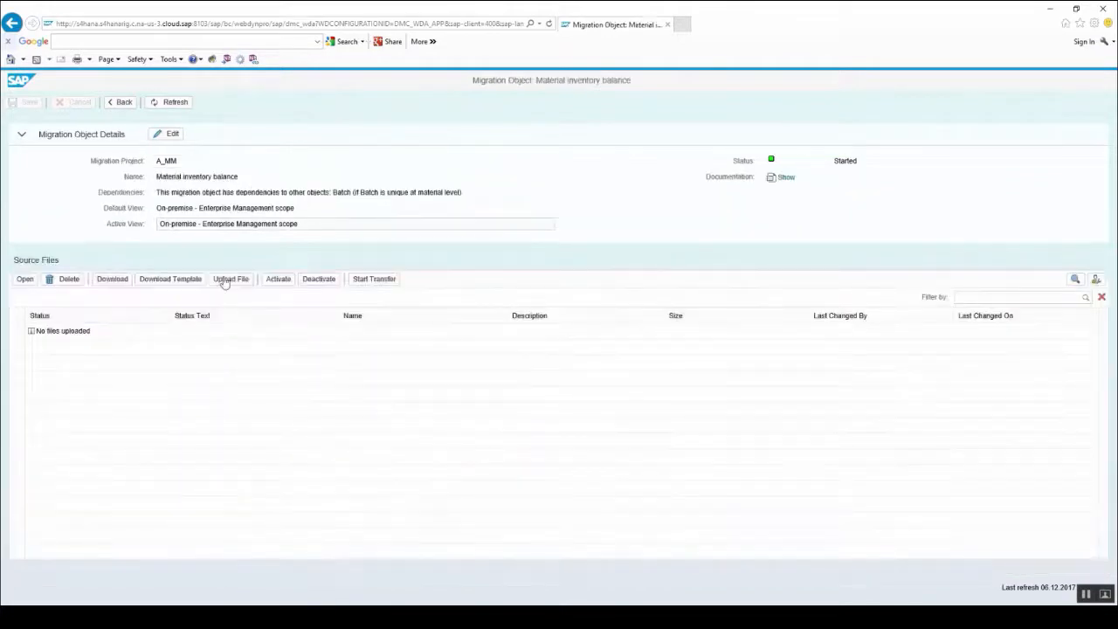
click(178, 281)
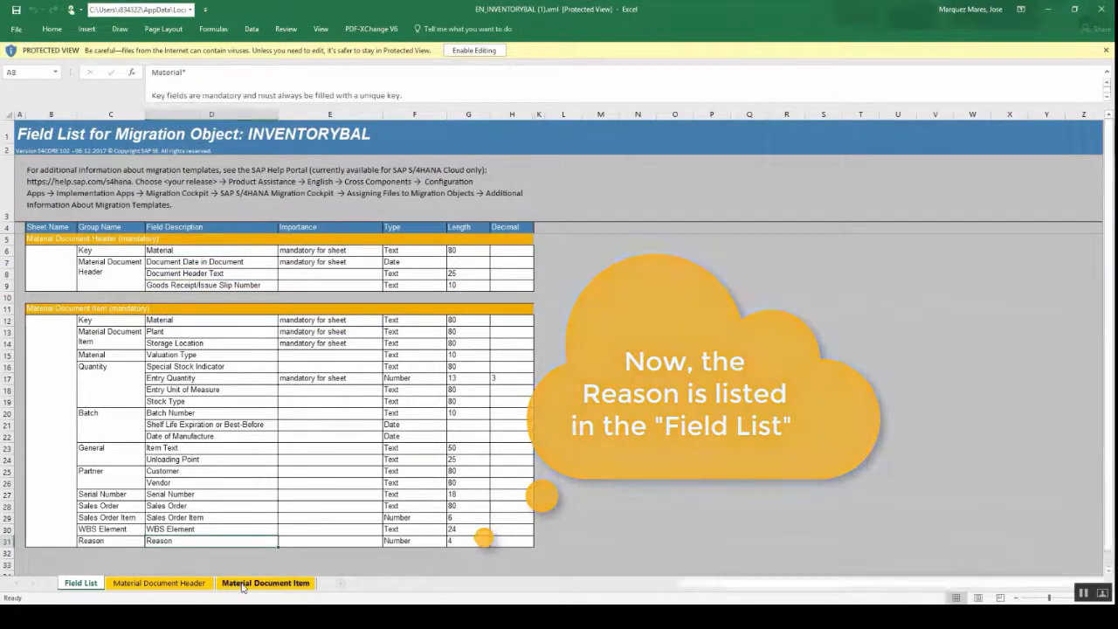
- Check the Material Document Item sheet of the new template for the Reason column after WBS Element
click(243, 583)
click(793, 205)
key(Home)
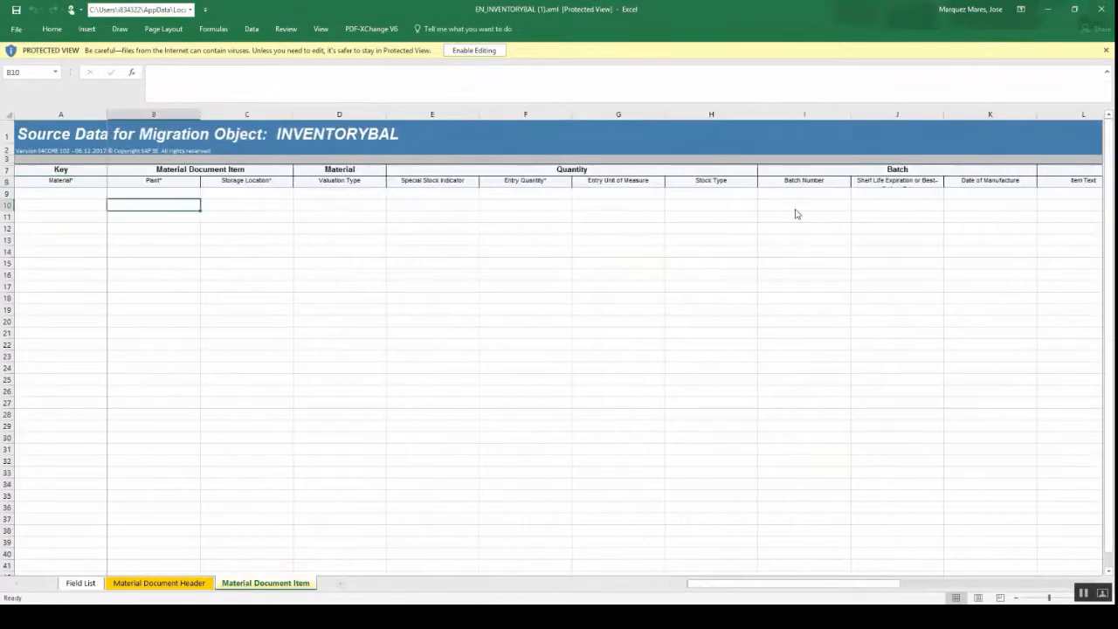
key(Right)
key(Right)
key(Right)
key(Right)
key(Right)
key(Right)
key(Right)
key(Right)
key(Right)
key(Right)
key(Right)
key(Right)
key(Right)
key(Right)
key(Right)
key(Right)
key(Right)
key(Right)
key(Right)
key(Right)
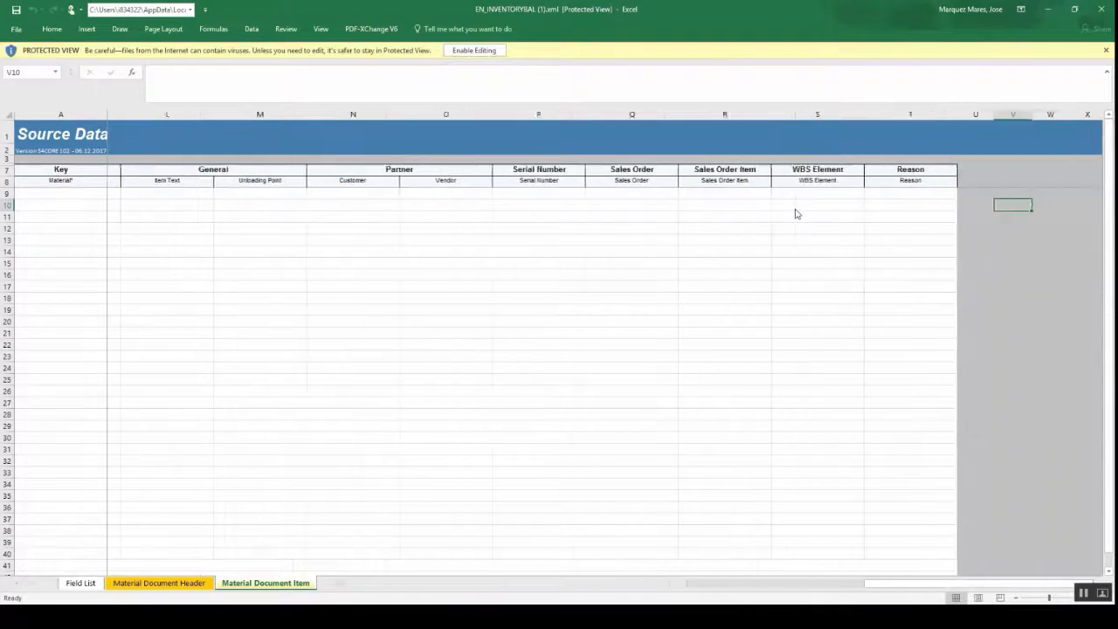
key(Left)
key(Left)
key(Up)
key(Up)
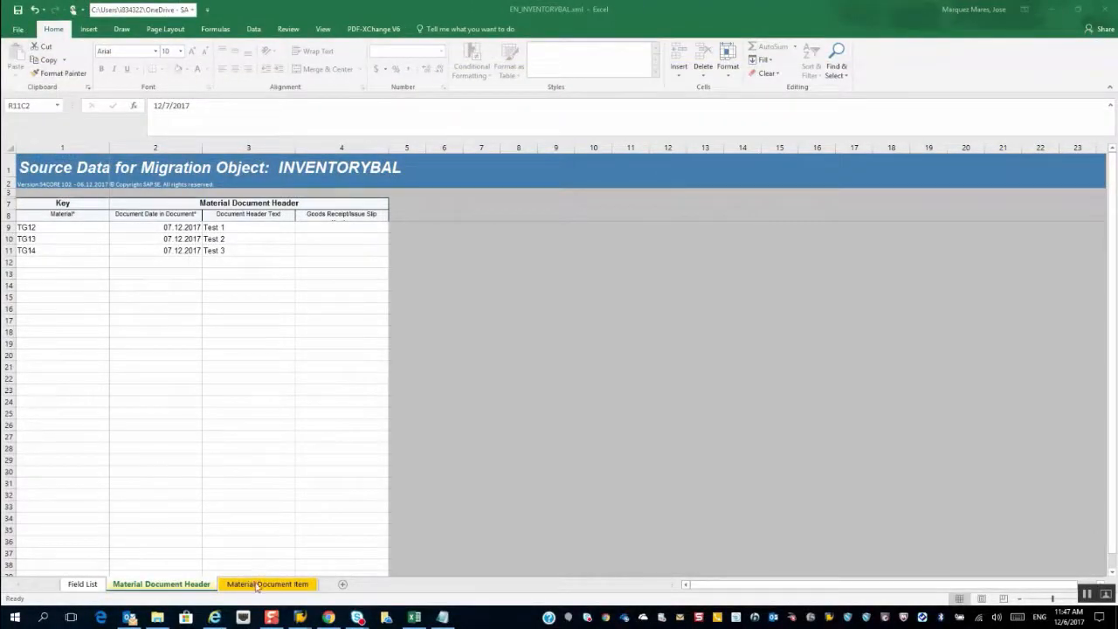
- In the completed EN_INVENTORYBAL.xml template, review the Material Document Item sheet from the entry quantities through Stock Type to the last columns
click(255, 585)
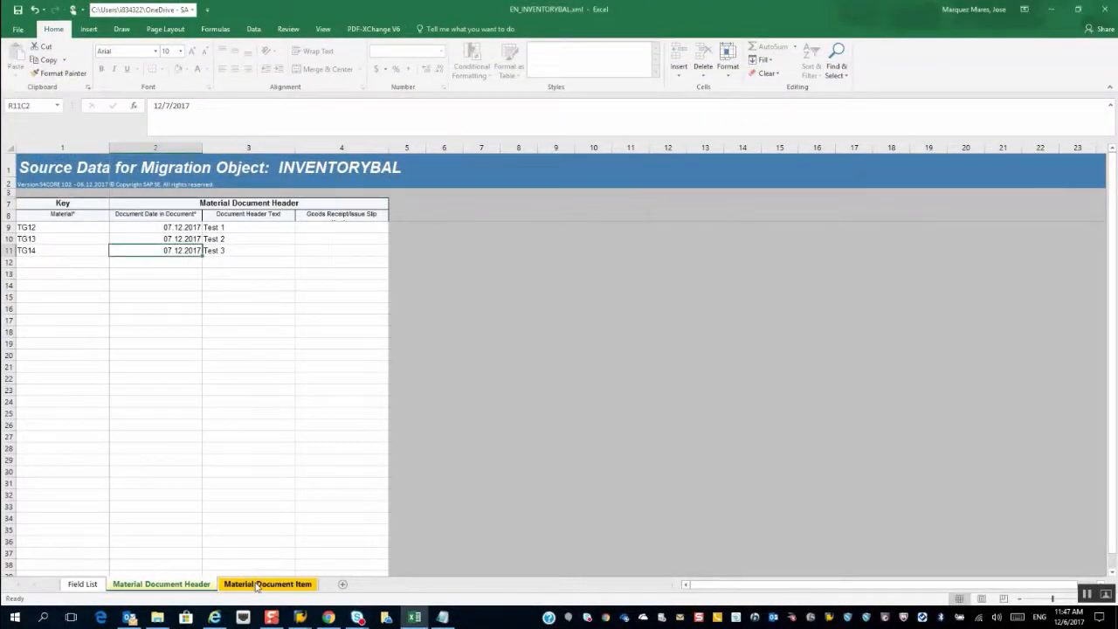
click(258, 583)
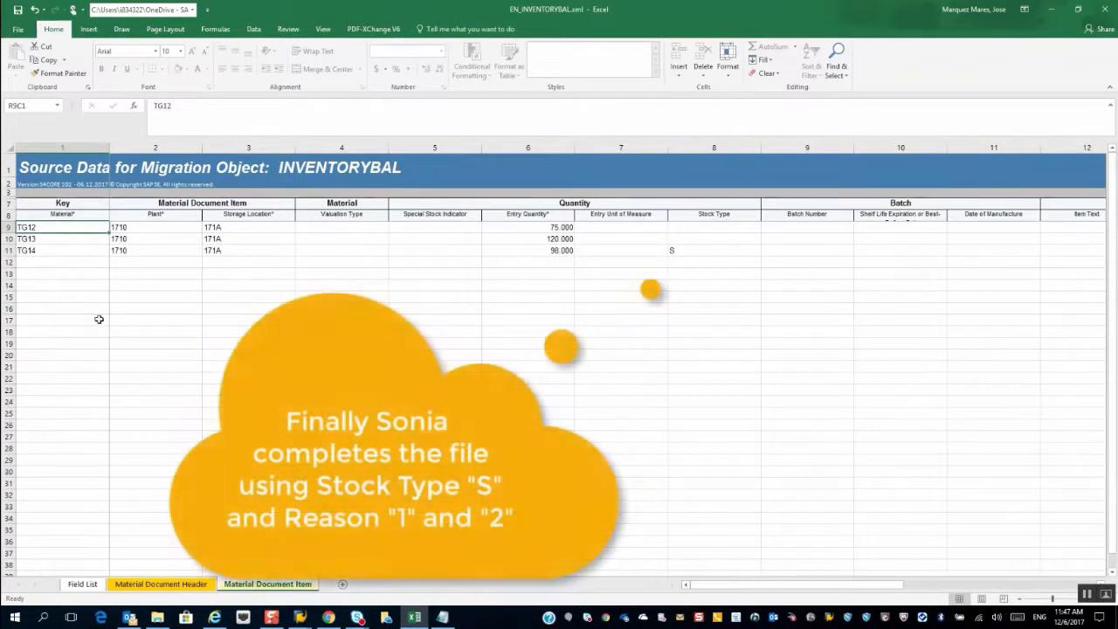
key(Right)
key(Right)
key(Right)
key(Right)
key(Right)
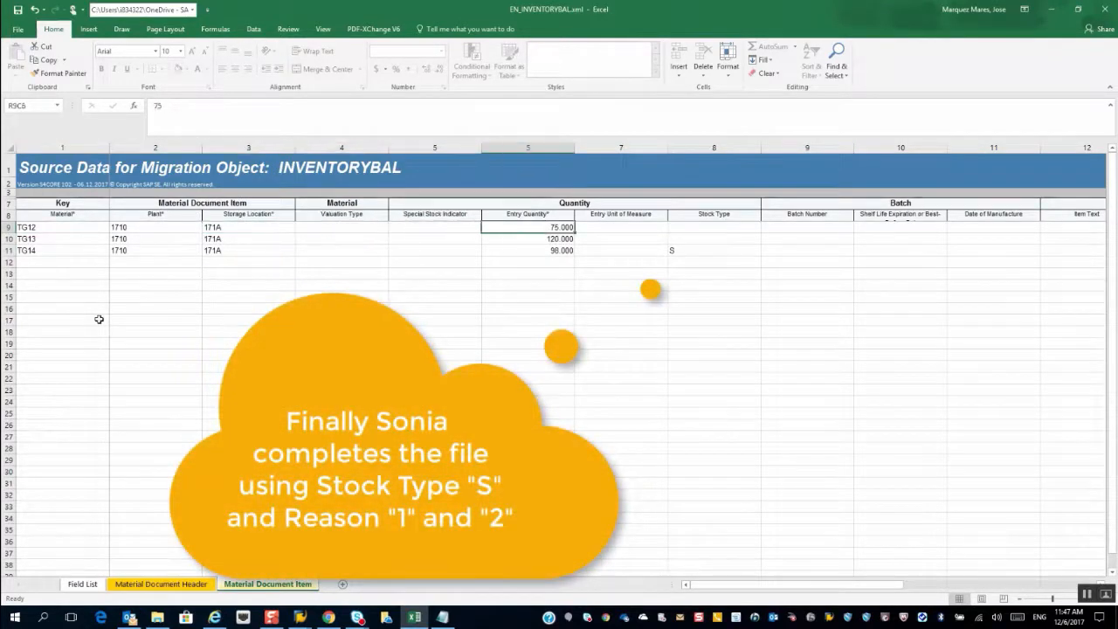
key(Down)
key(Down)
key(Down)
key(Right)
key(Right)
key(Up)
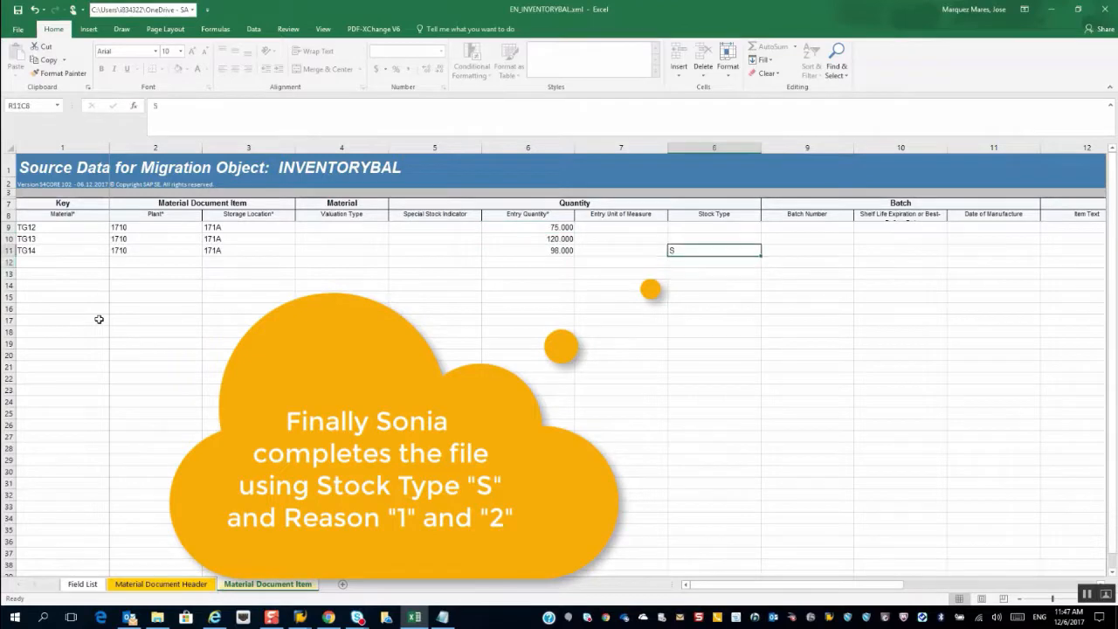
key(Right)
key(Right)
key(ctrl+Right)
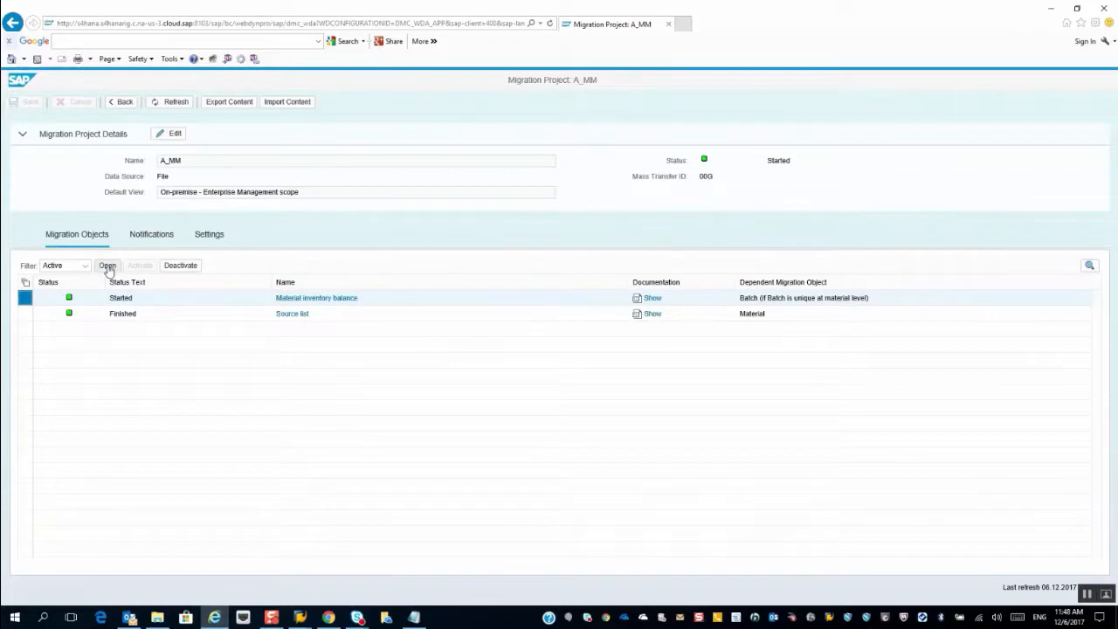
- In the Migration Cockpit, open Material inventory balance and upload EN_INVENTORYBAL.xml with the description Test 3
click(107, 265)
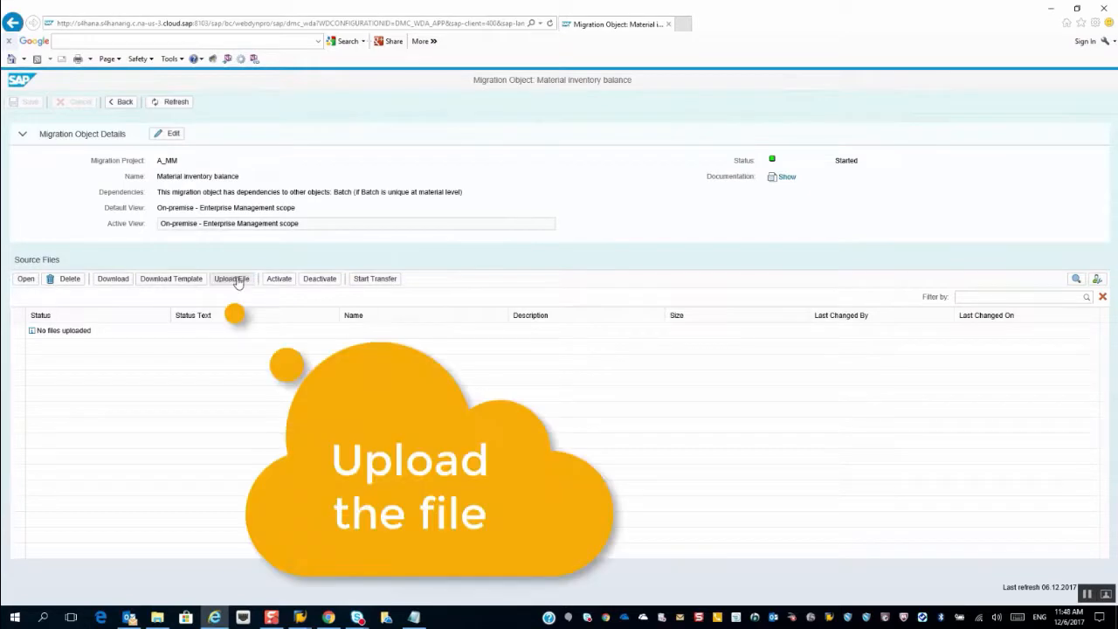
click(233, 279)
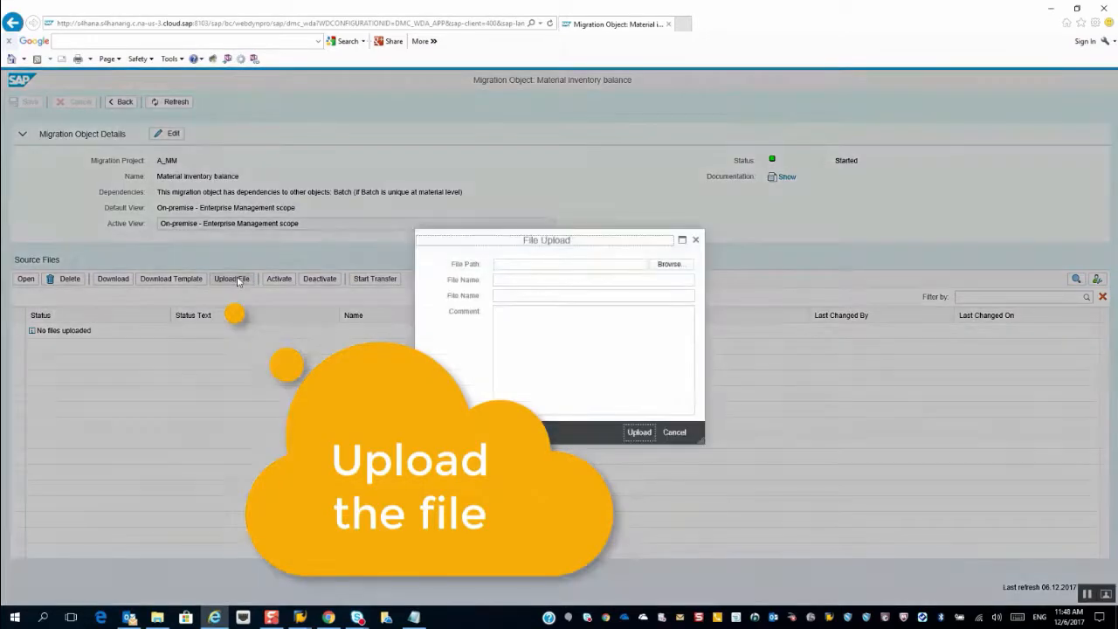
click(667, 263)
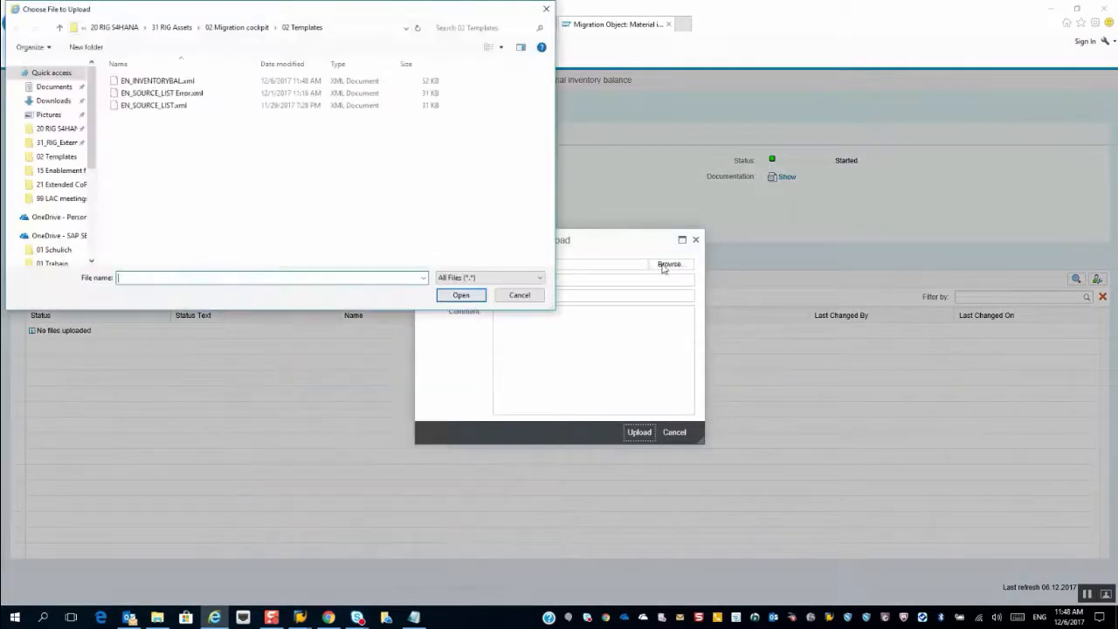
click(152, 82)
click(447, 299)
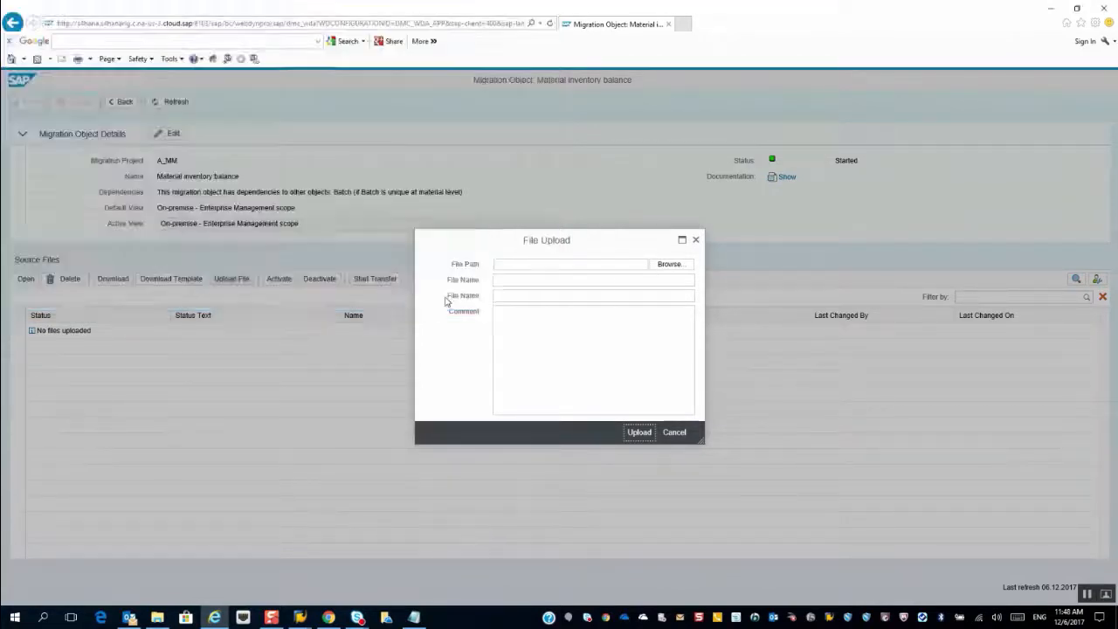
text(Test)
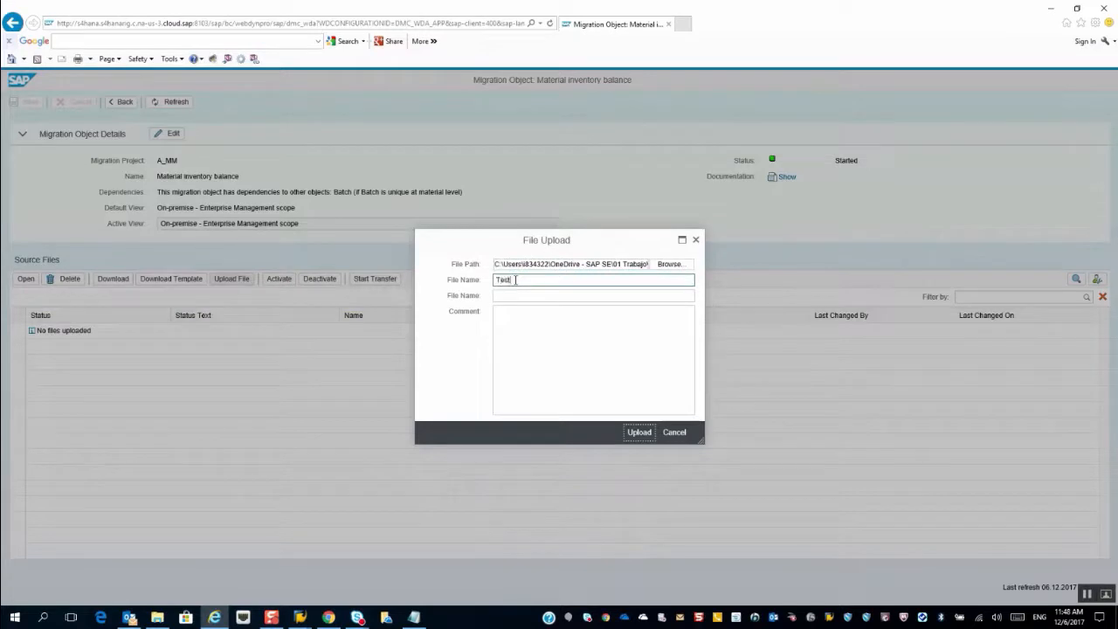
text( 3)
click(639, 433)
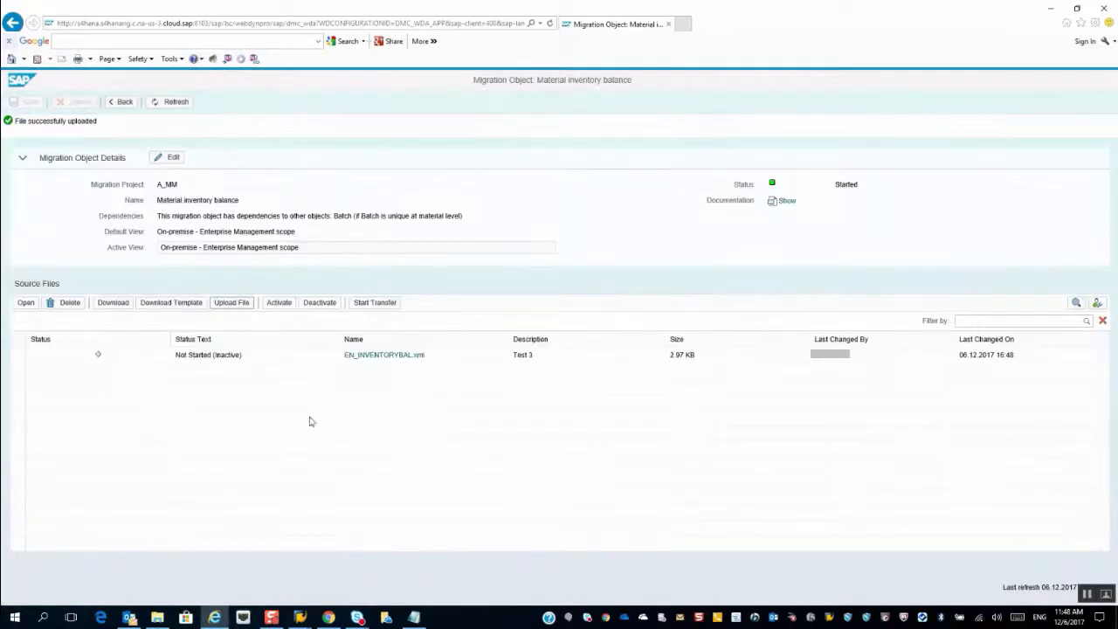
- Review the Material Document Header and Material Document Item records of the uploaded file, and return to the migration object
click(388, 357)
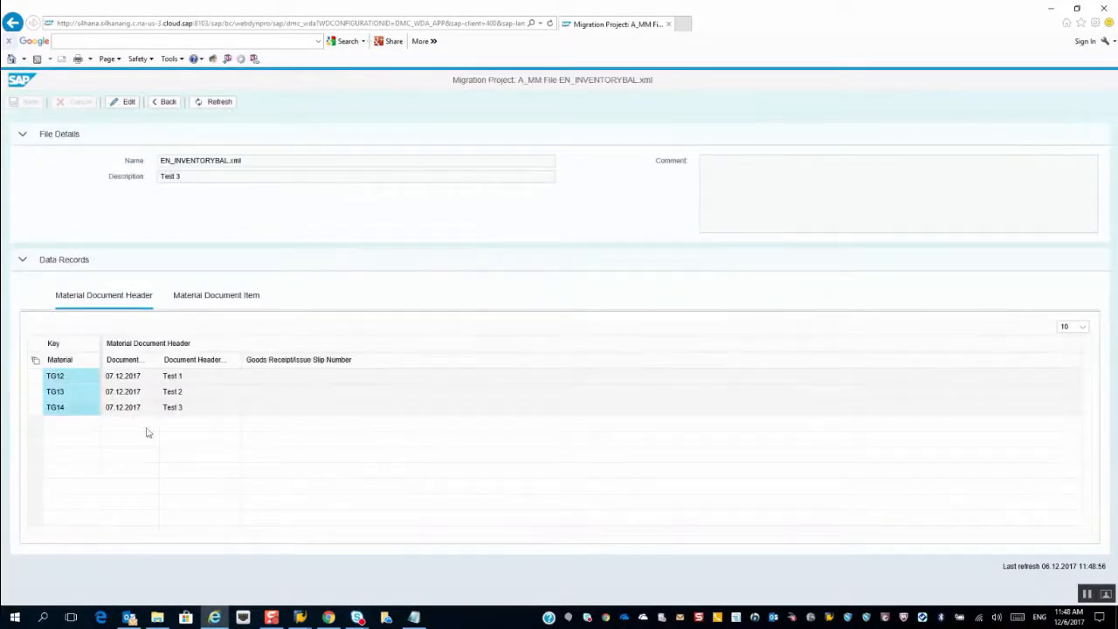
click(206, 297)
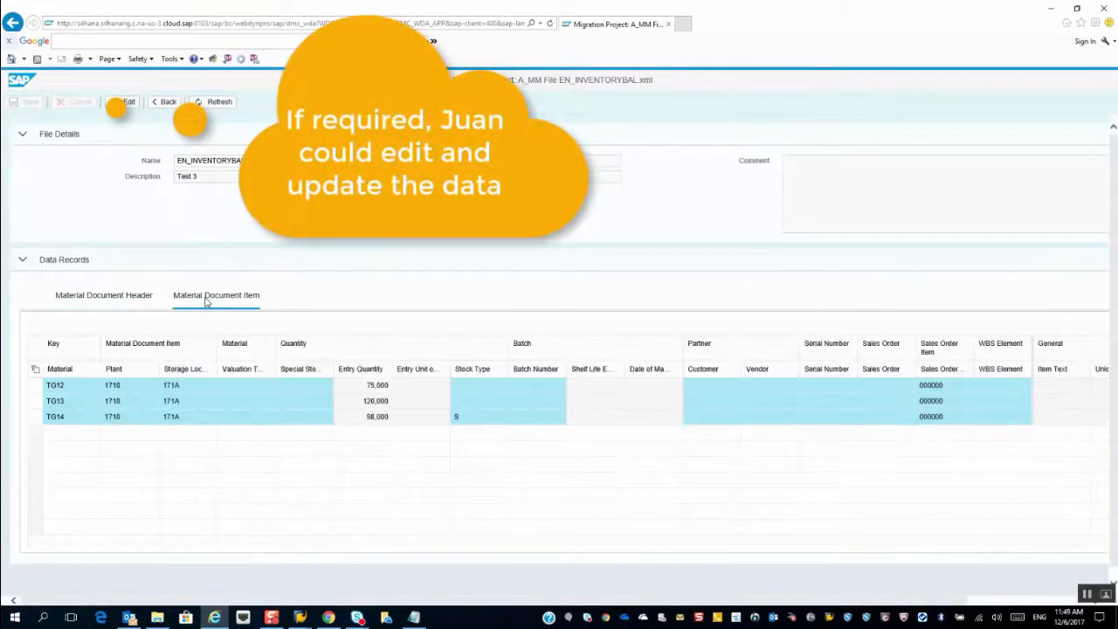
click(165, 103)
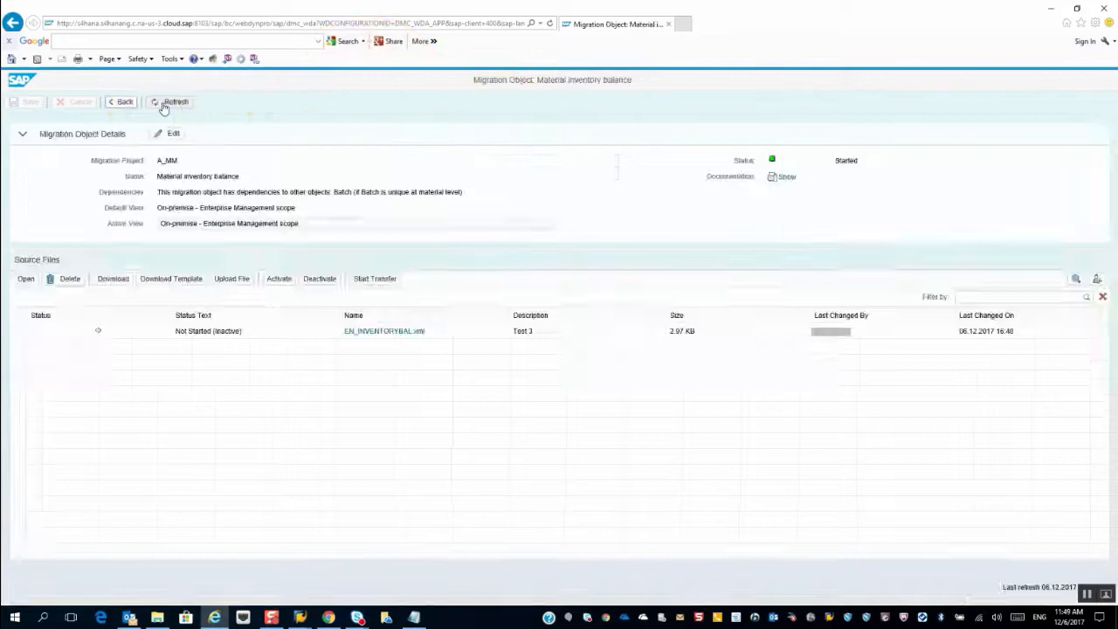
- Activate the uploaded EN_INVENTORYBAL.xml file and start its transfer, running the data validation
click(18, 332)
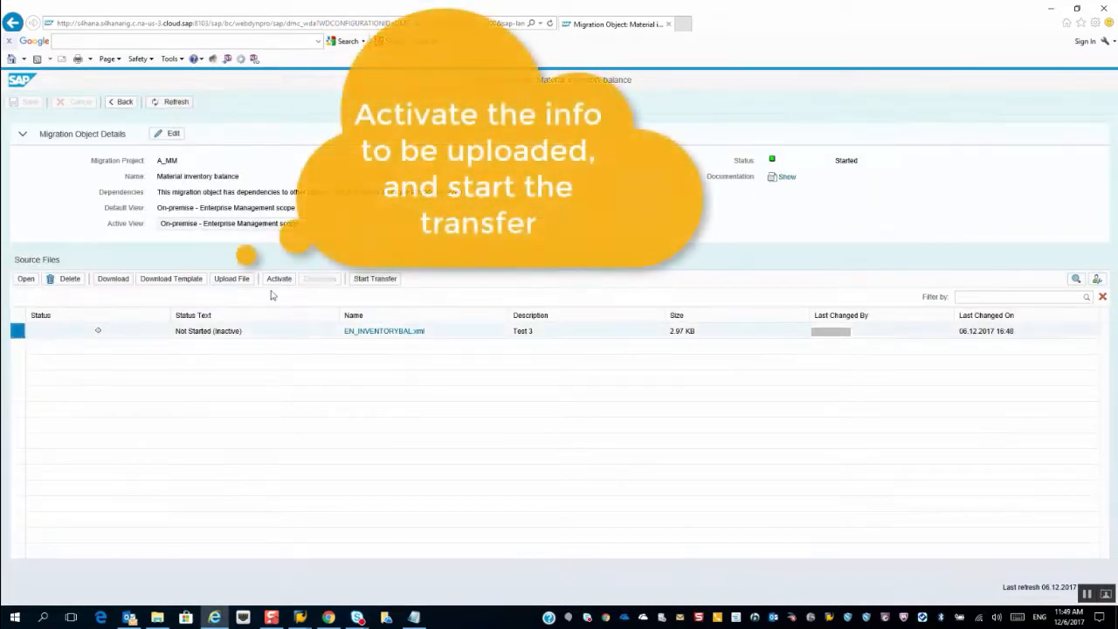
click(280, 279)
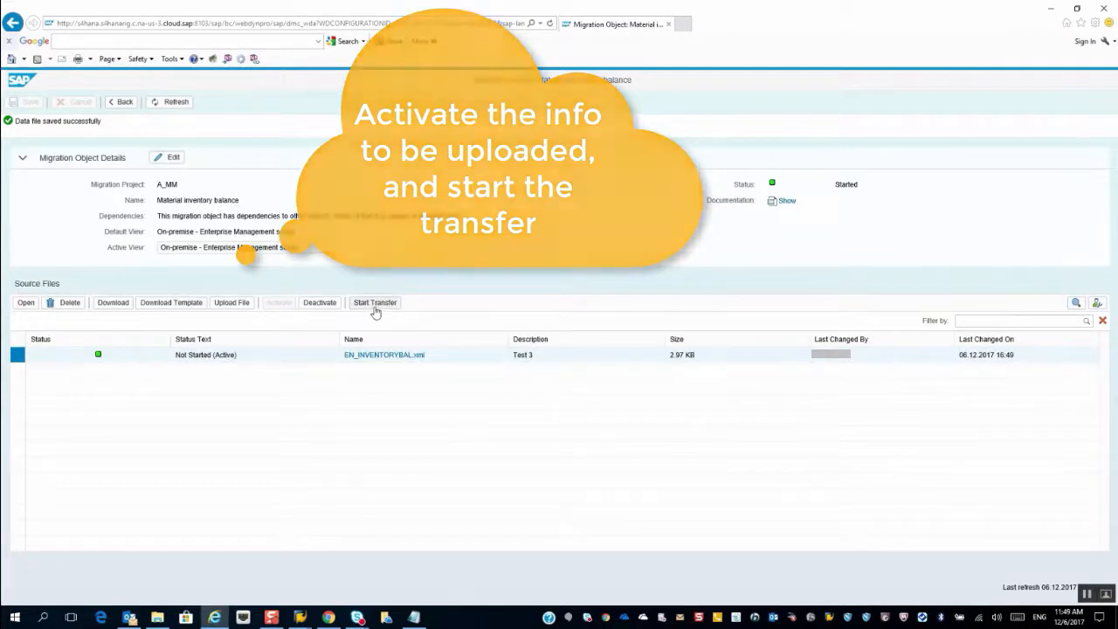
click(374, 303)
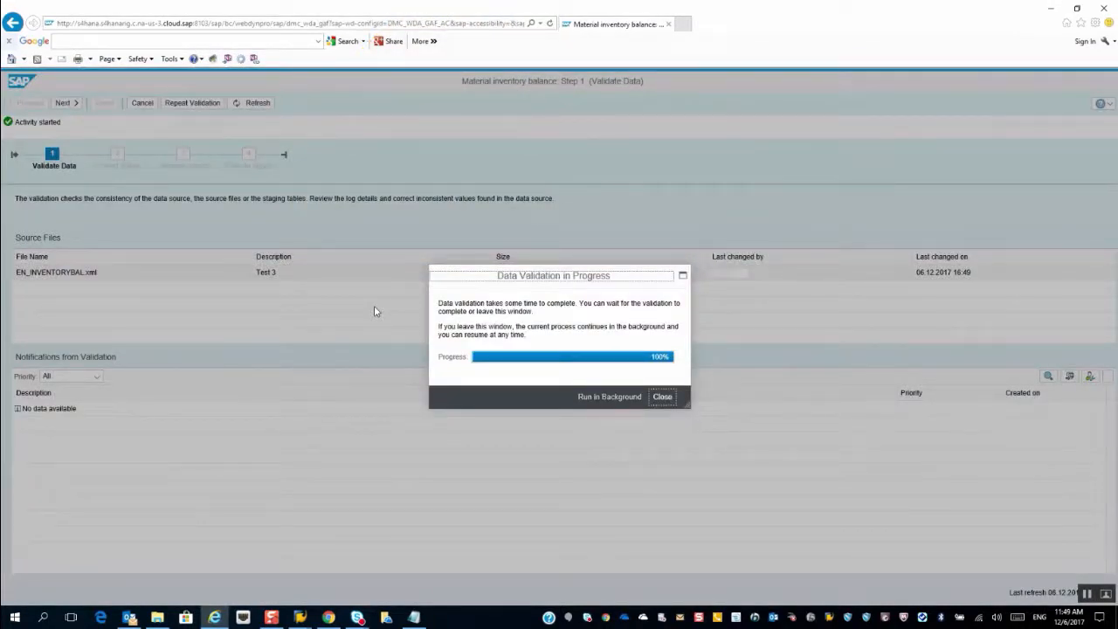
click(663, 398)
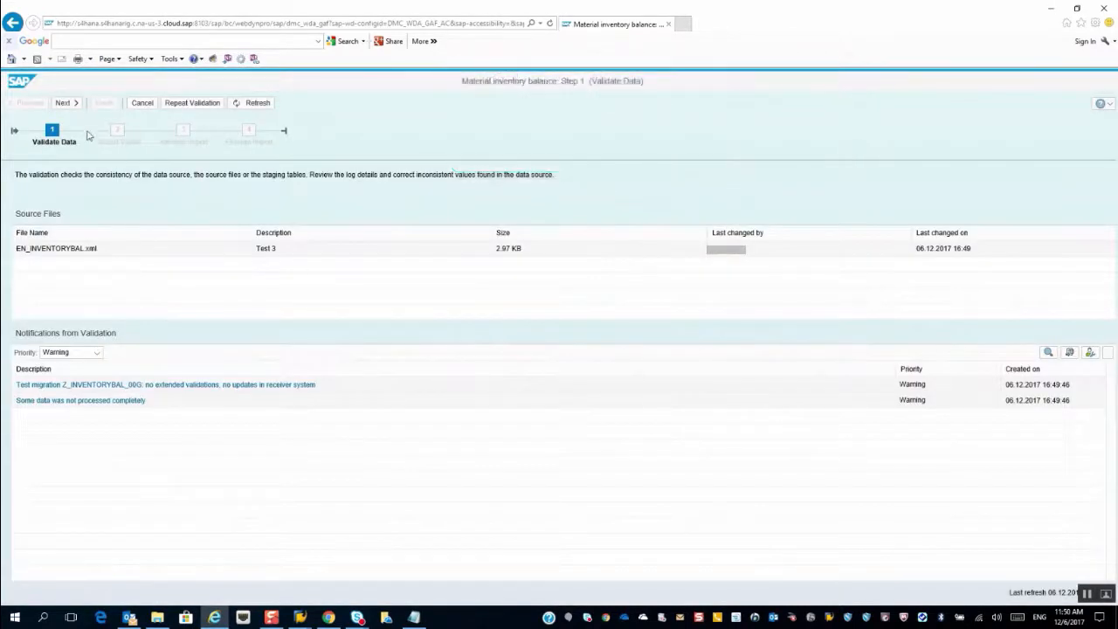
- Proceed to Convert Values and confirm the mapping values for all open worklist tasks
click(68, 103)
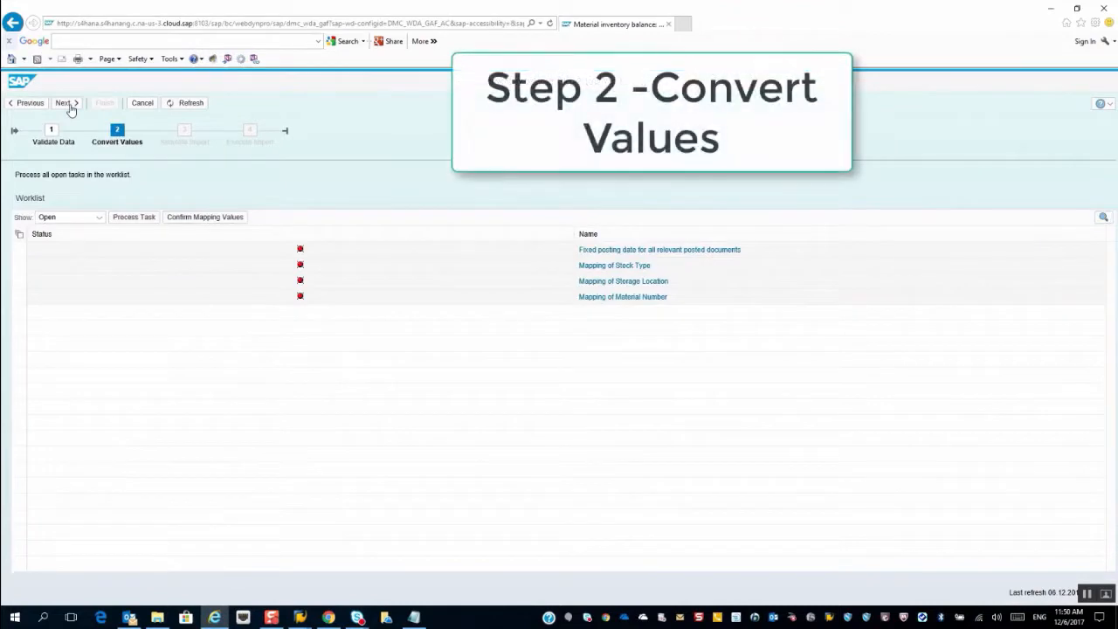
click(19, 237)
click(32, 248)
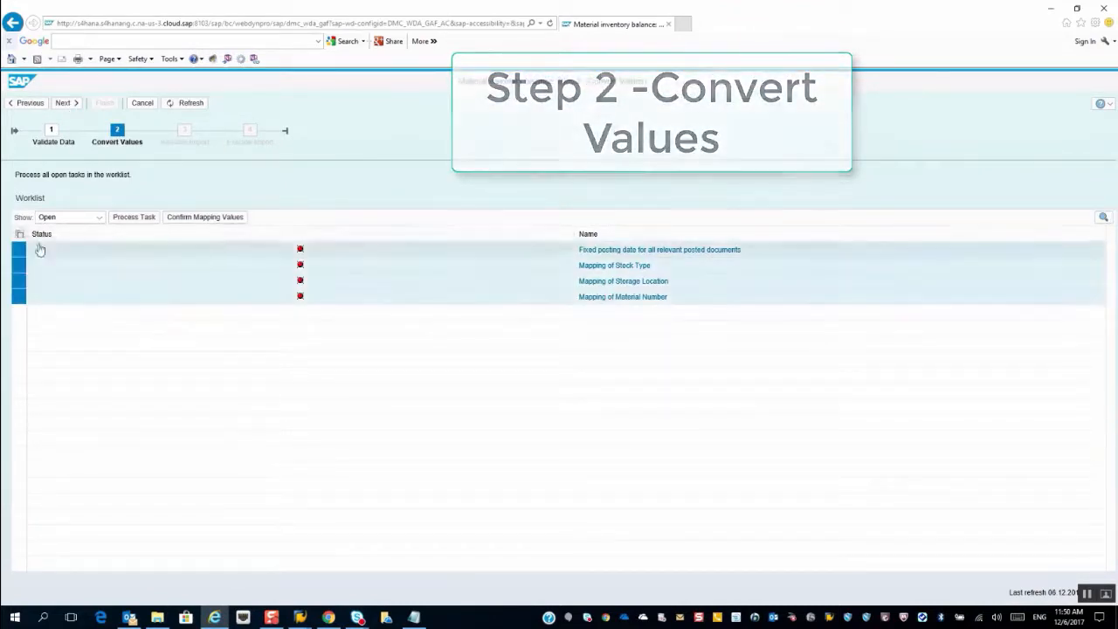
click(201, 219)
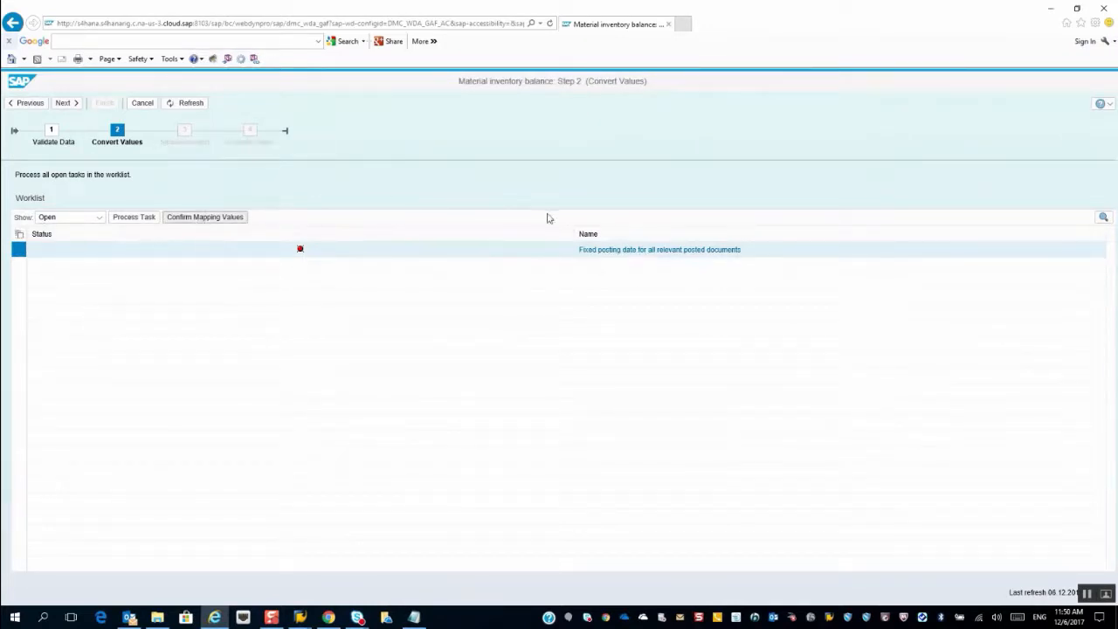
- Set the fixed posting date for all relevant posted documents to 7 December 2017 and save it
click(621, 251)
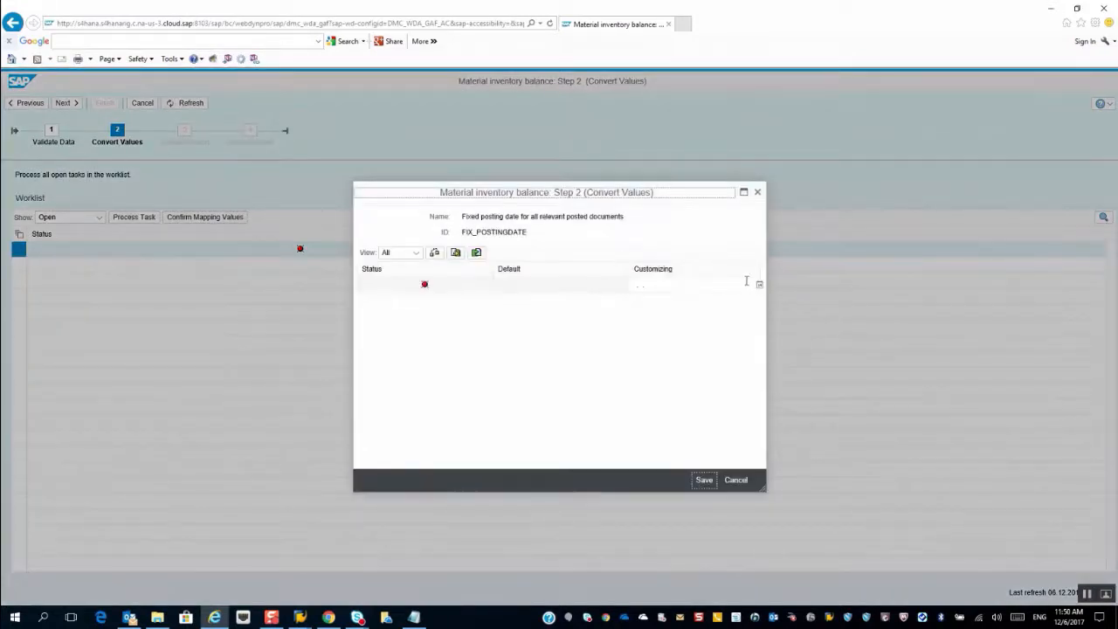
click(758, 286)
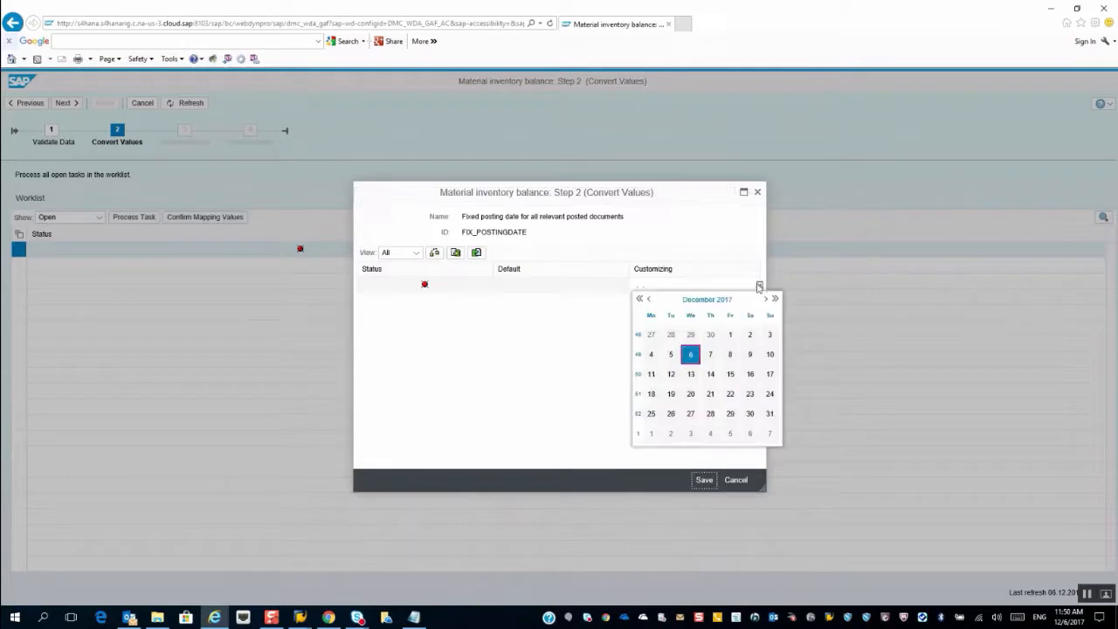
click(710, 355)
click(703, 482)
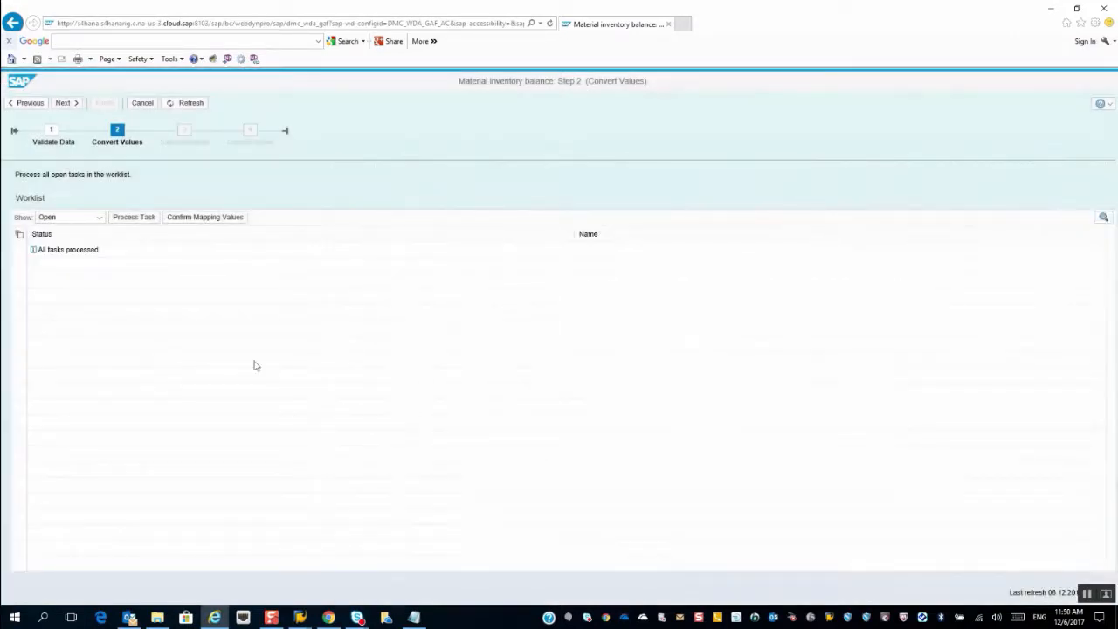
- Run the import simulation and proceed to execute the import of the inventory balances
click(65, 103)
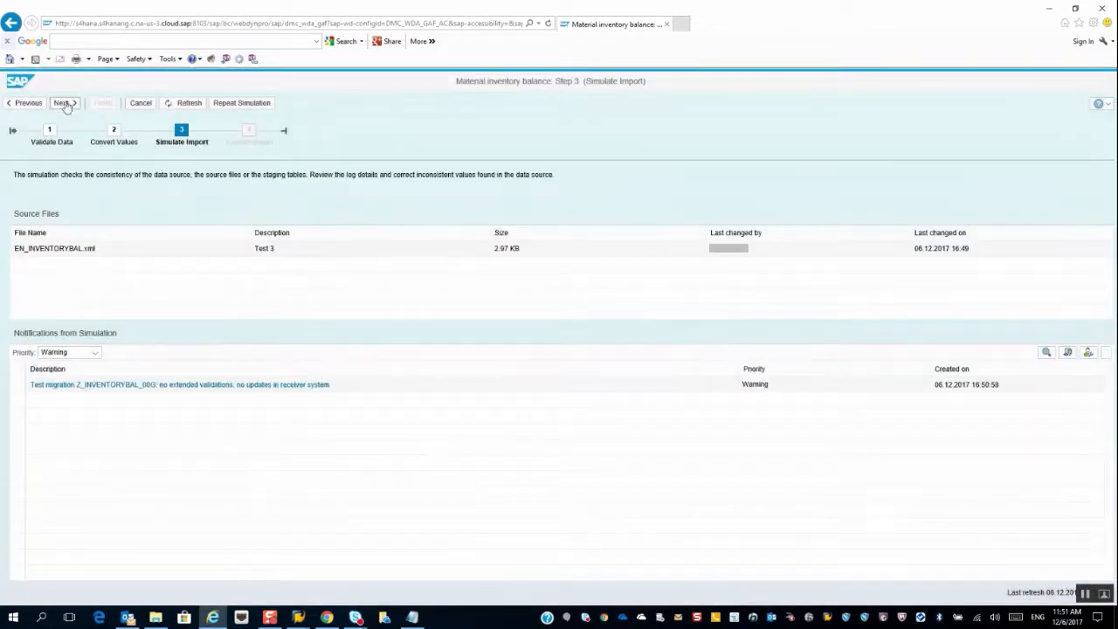
click(63, 103)
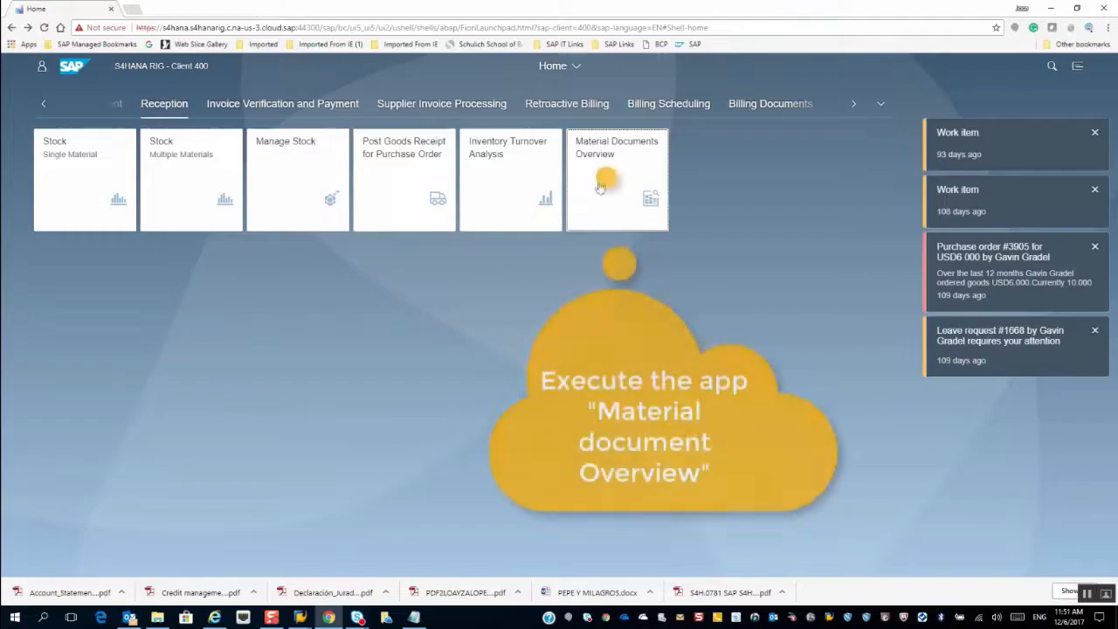
- In the Fiori launchpad, list plant 1710's material documents in Material Documents Overview and examine the items of the TG13 document
click(603, 183)
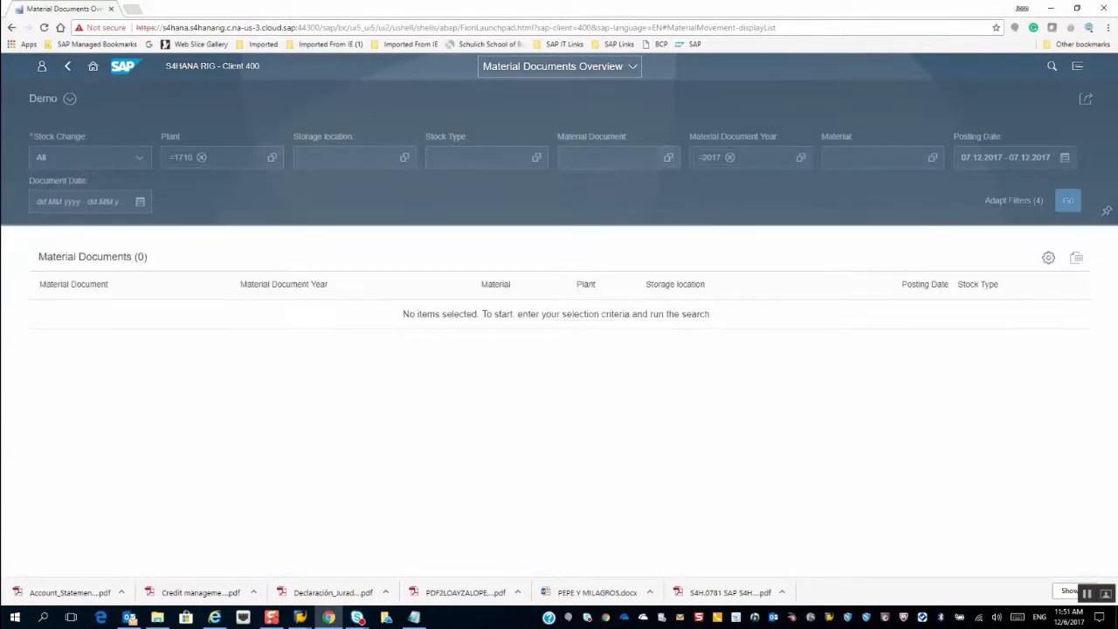
click(1068, 202)
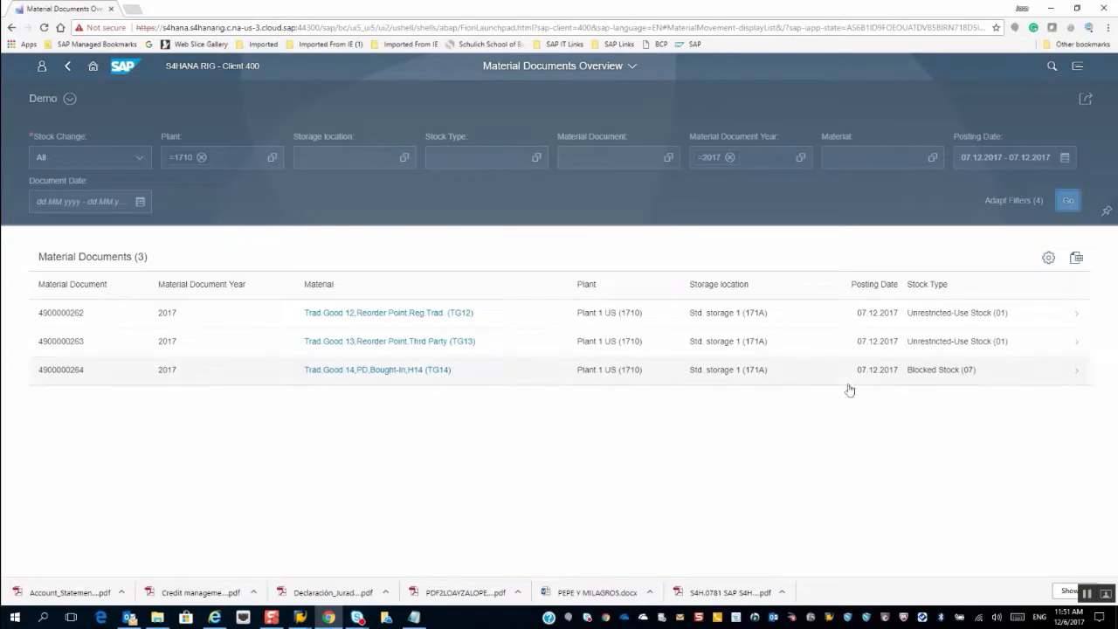
click(942, 349)
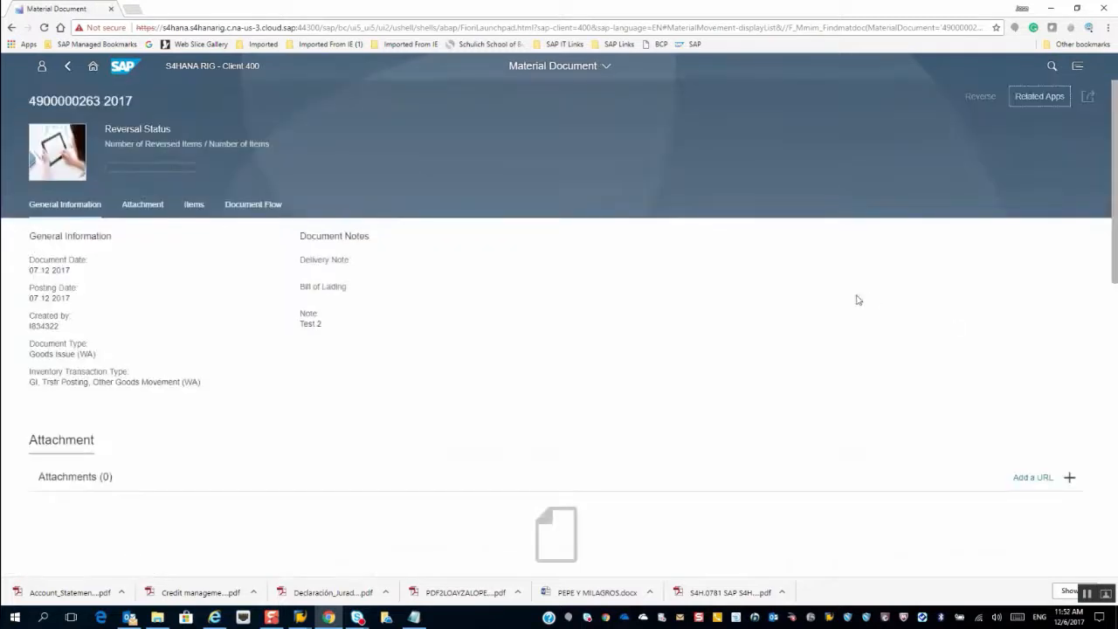
click(195, 209)
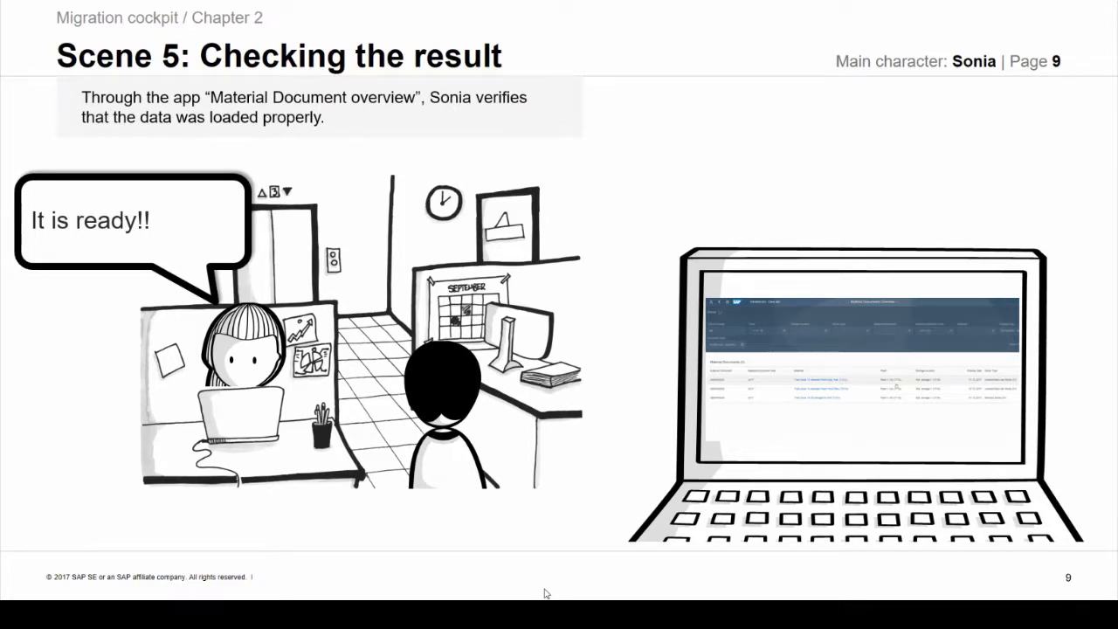
key(Right)
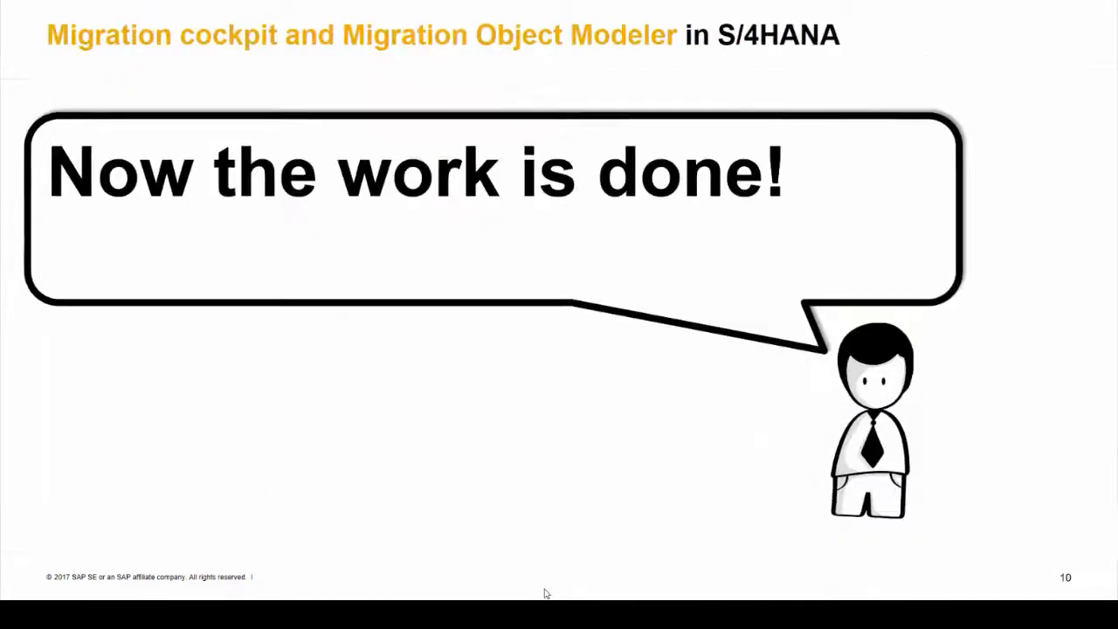